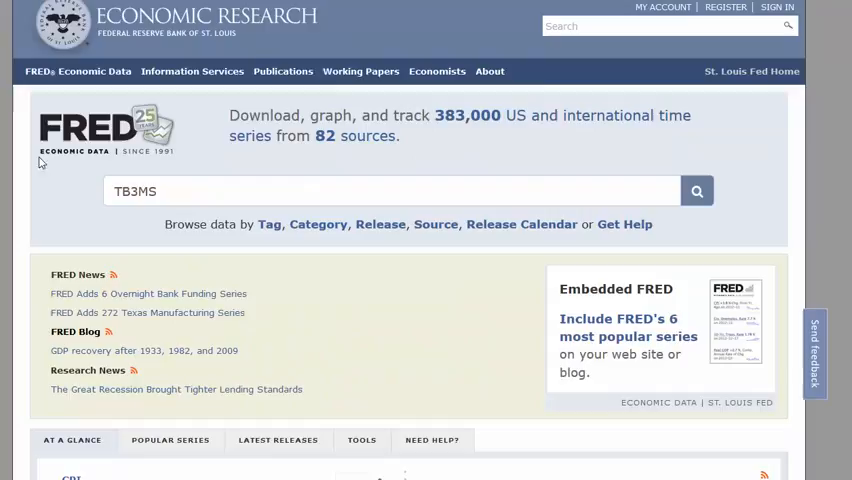
Chart TB3MS over the last five years at quarterly frequency
click(696, 191)
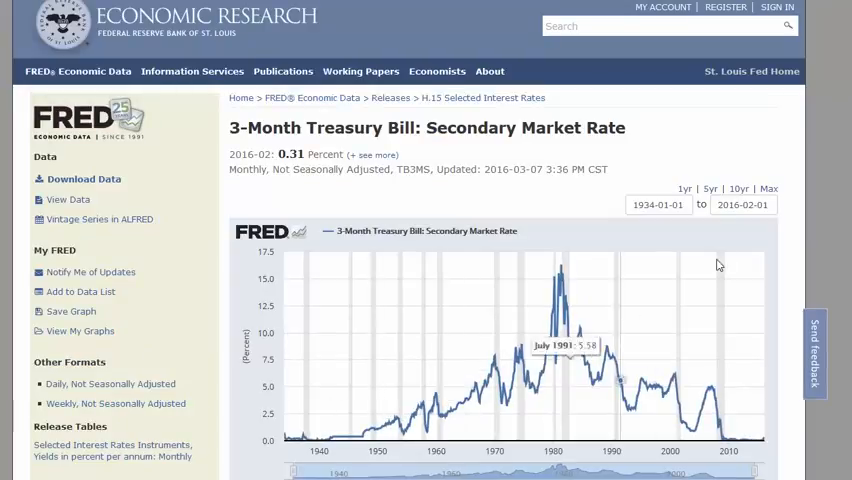
click(710, 189)
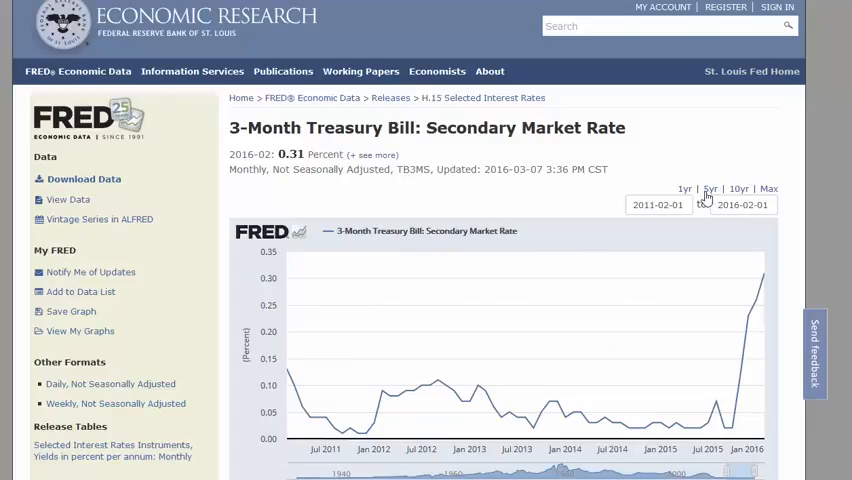
scroll(620, 200, down, 2)
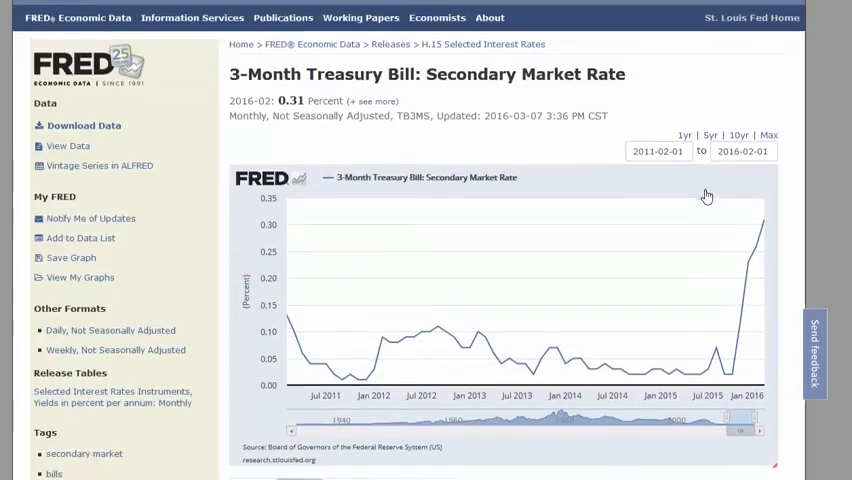
scroll(591, 187, down, 5)
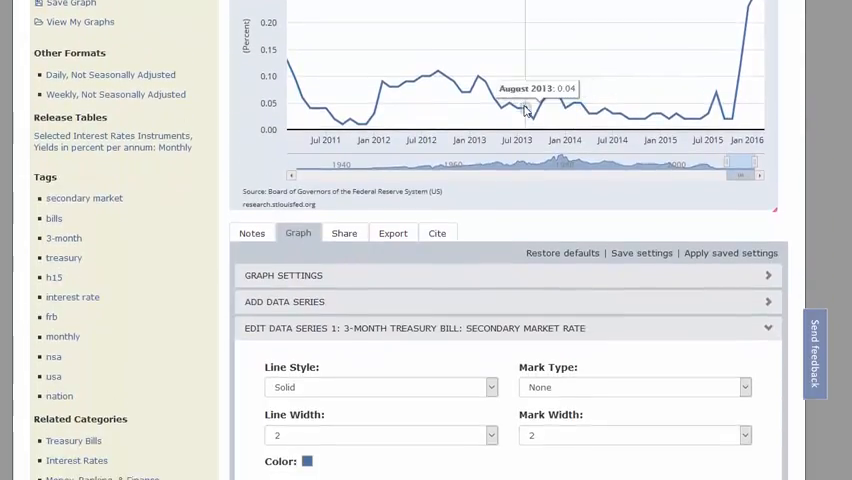
scroll(560, 150, down, 5)
scroll(526, 110, down, 4)
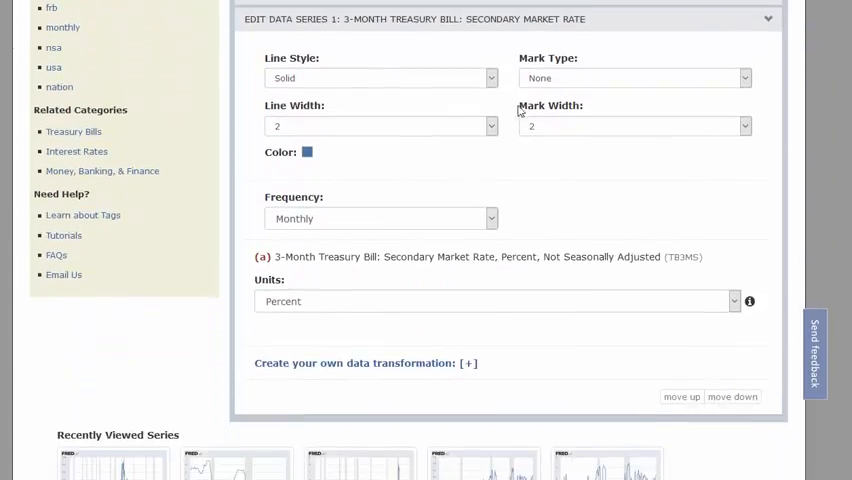
click(482, 221)
click(358, 244)
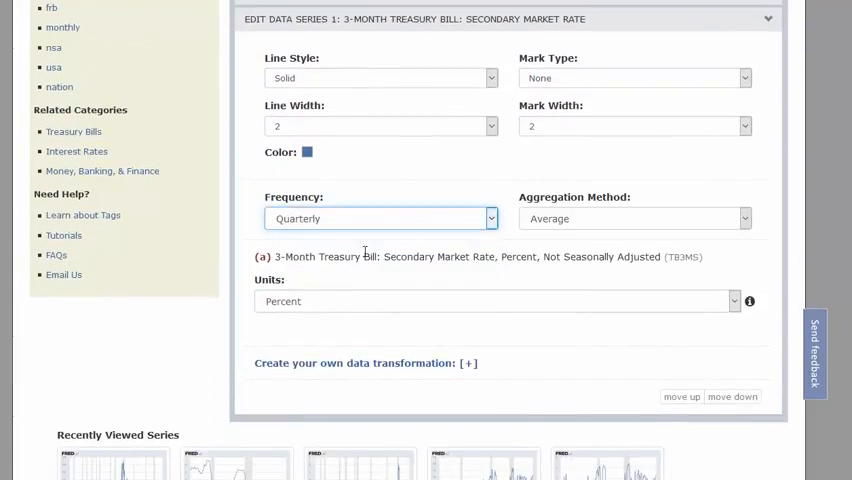
scroll(520, 260, up, 4)
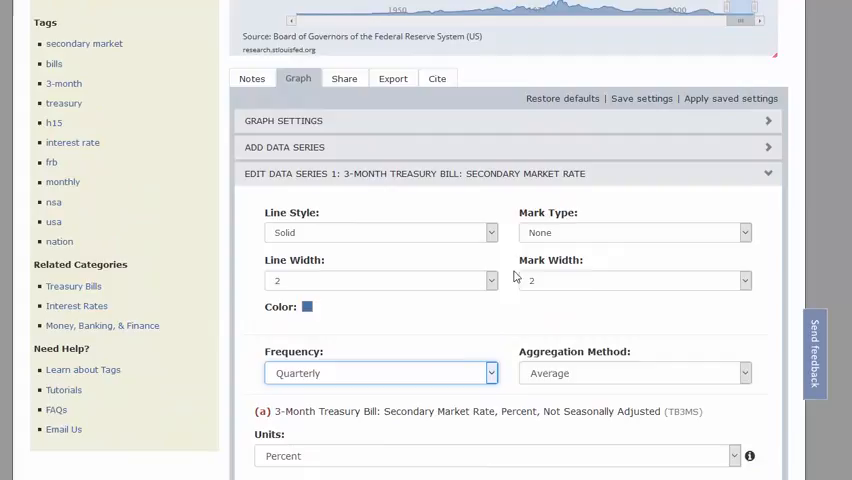
scroll(654, 180, up, 2)
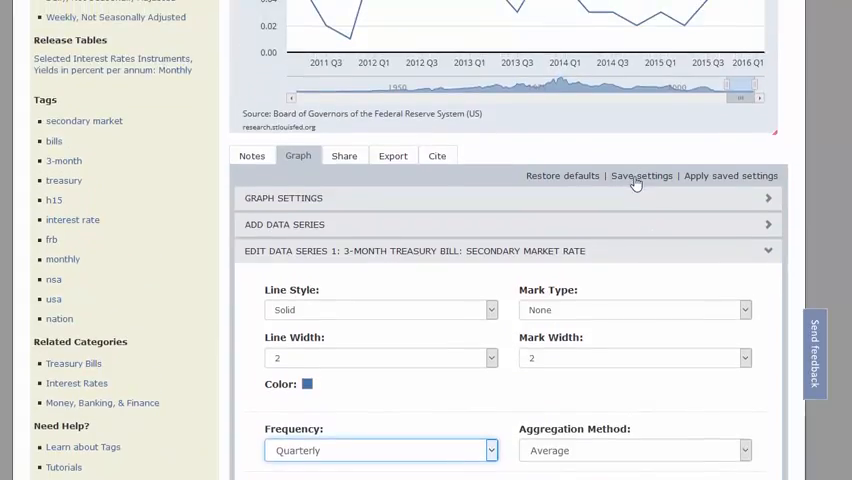
Save the current graph settings and dismiss the confirmation
click(636, 180)
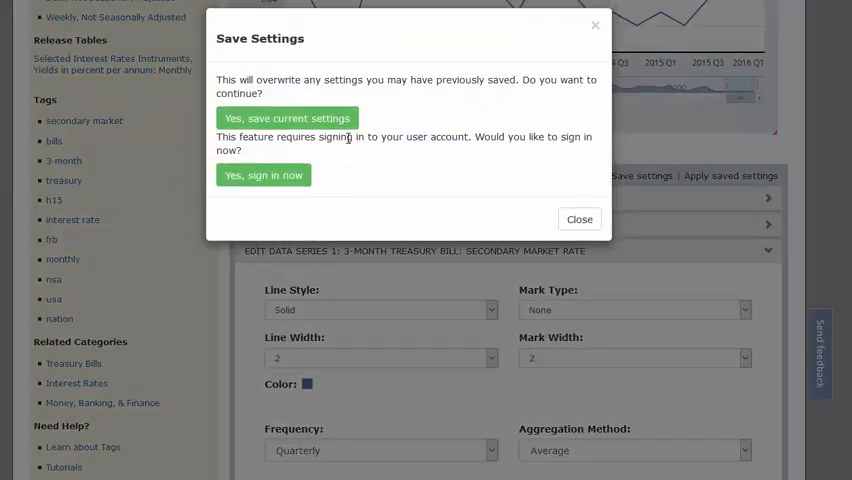
click(337, 123)
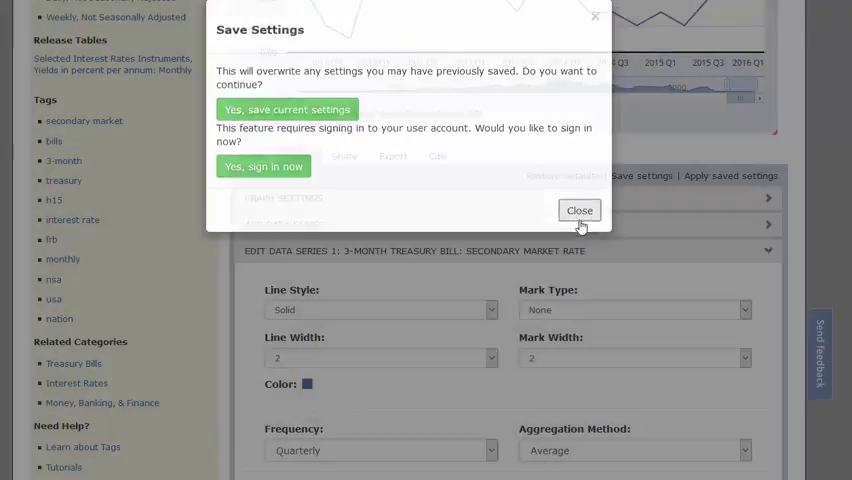
click(579, 219)
scroll(650, 240, up, 4)
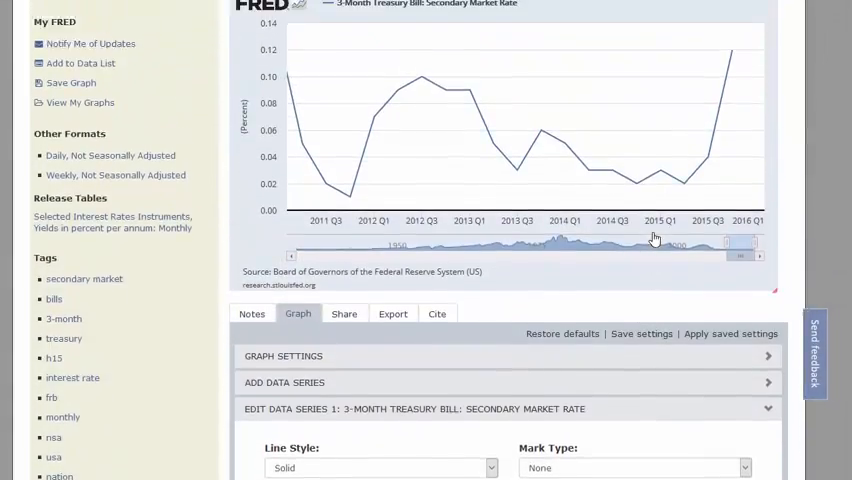
scroll(597, 182, up, 3)
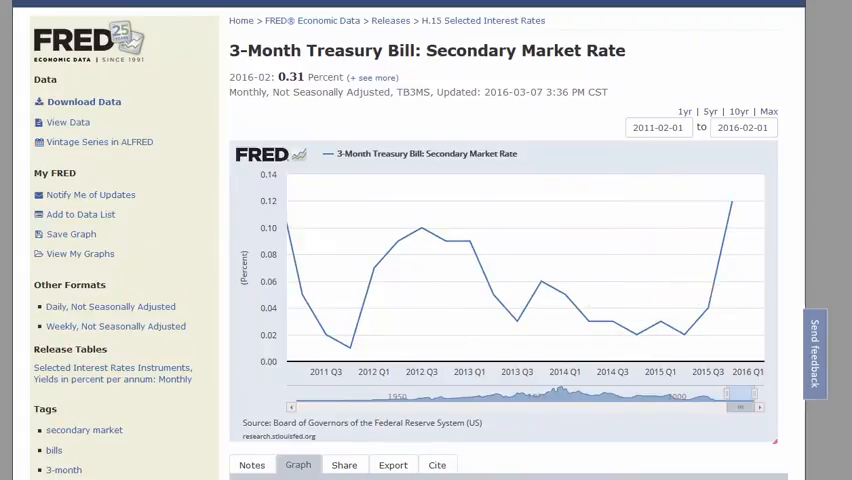
scroll(680, 290, down, 4)
Add the 3-Month AA Financial Commercial Paper Rate (CPF3M) from FRED to the graph
click(320, 224)
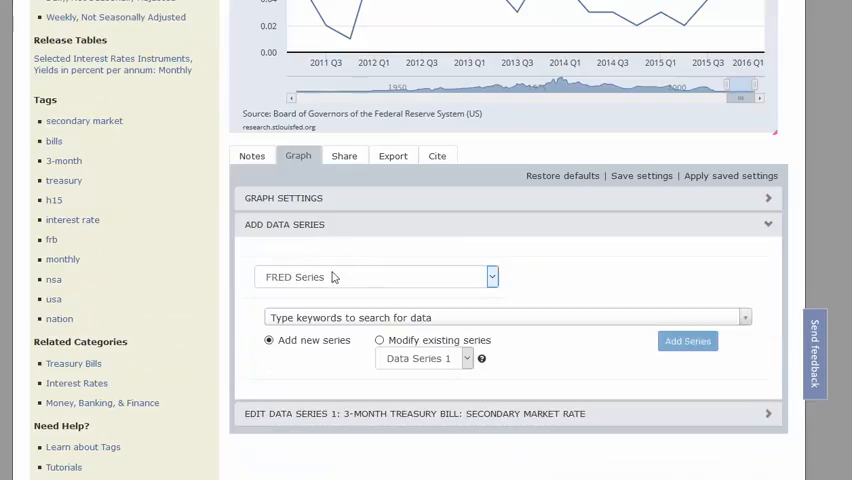
click(333, 277)
click(330, 295)
click(341, 318)
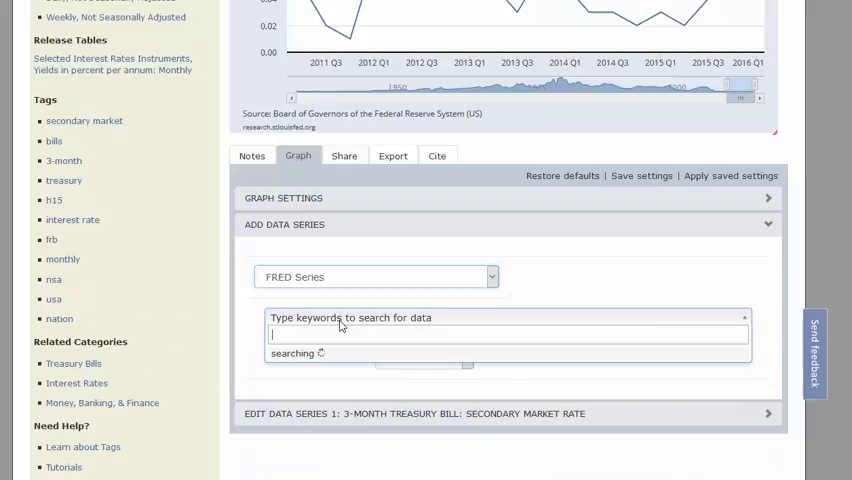
text(CPF3M)
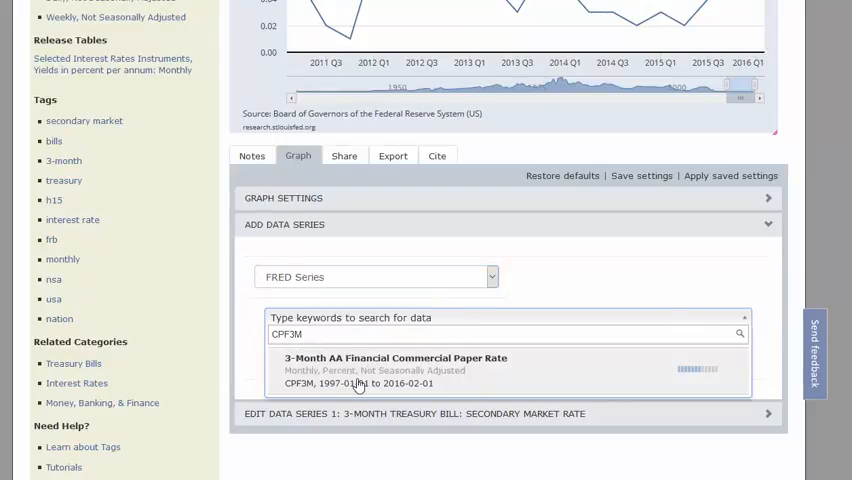
click(420, 357)
click(687, 341)
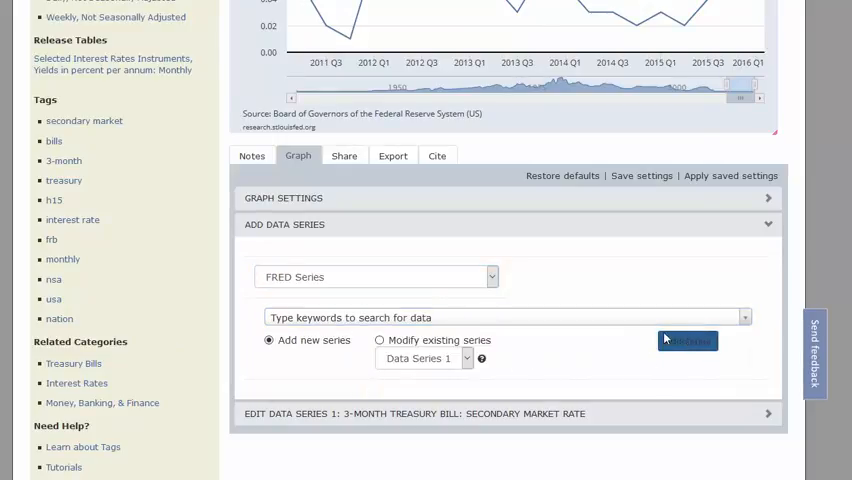
scroll(560, 330, down, 5)
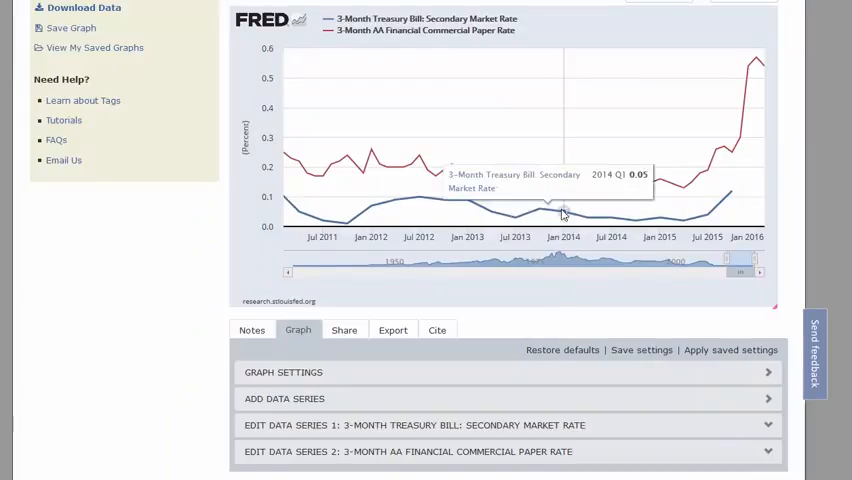
scroll(500, 290, down, 2)
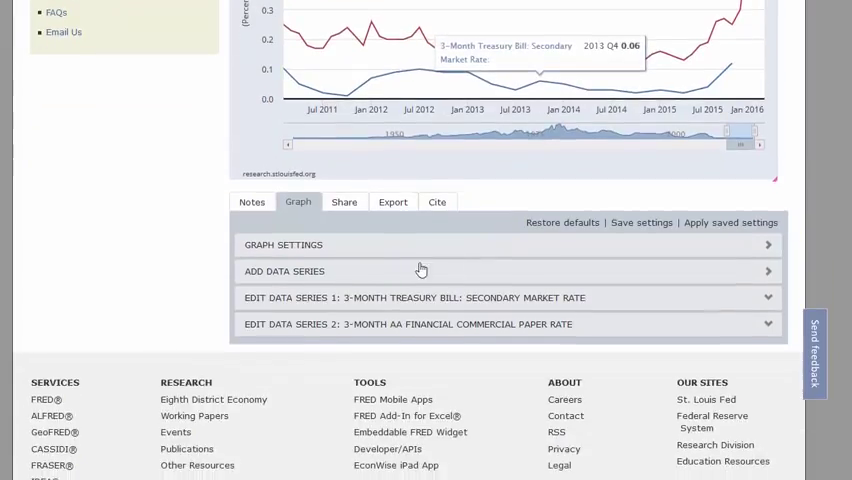
Switch the commercial paper series to quarterly frequency and save the graph settings
click(330, 324)
scroll(362, 337, down, 1)
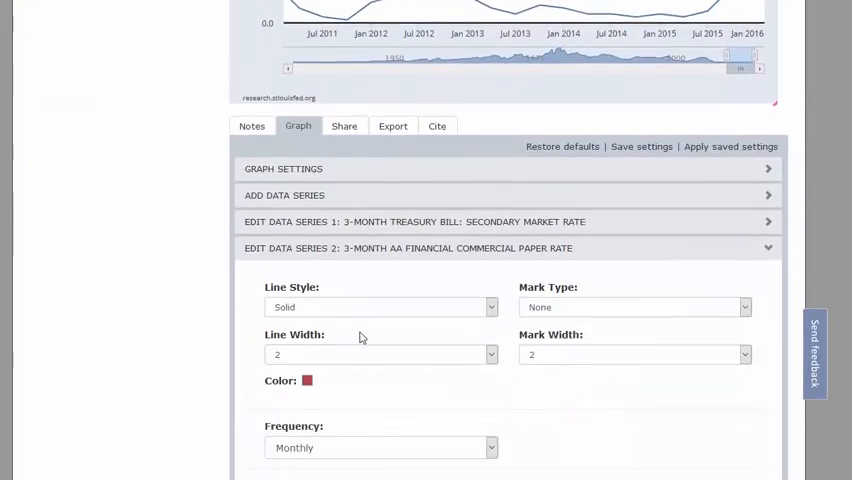
scroll(362, 337, down, 2)
click(390, 292)
click(380, 322)
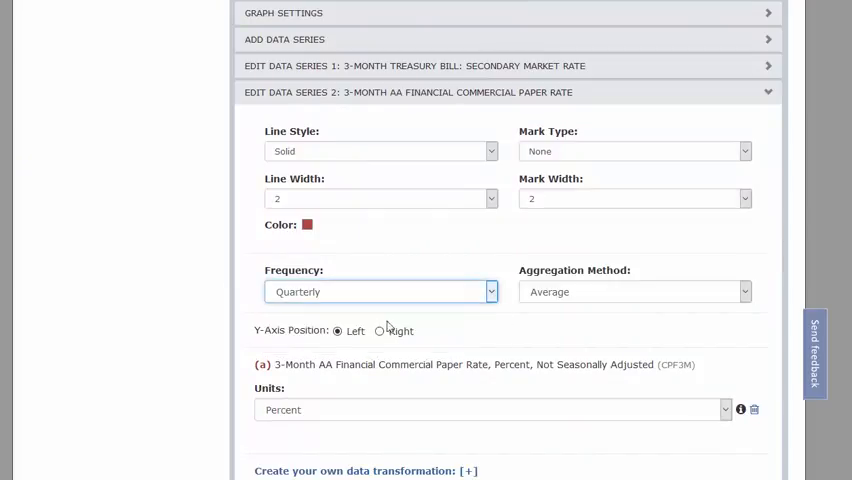
scroll(557, 325, up, 3)
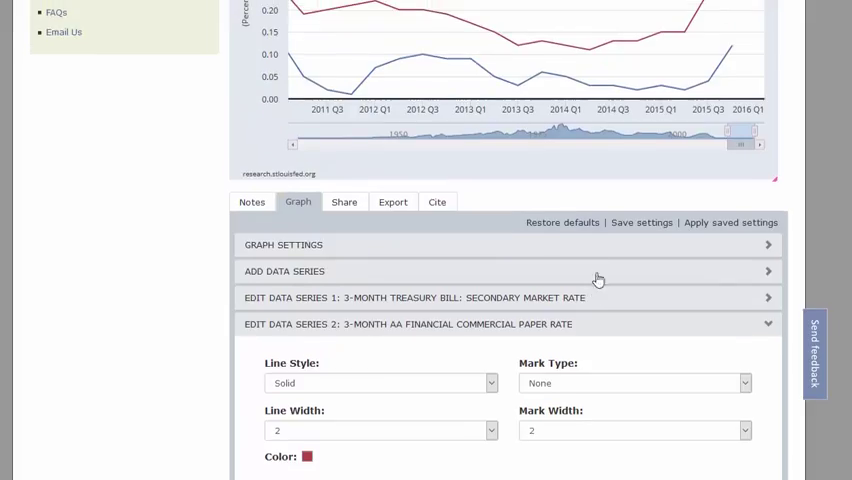
click(641, 222)
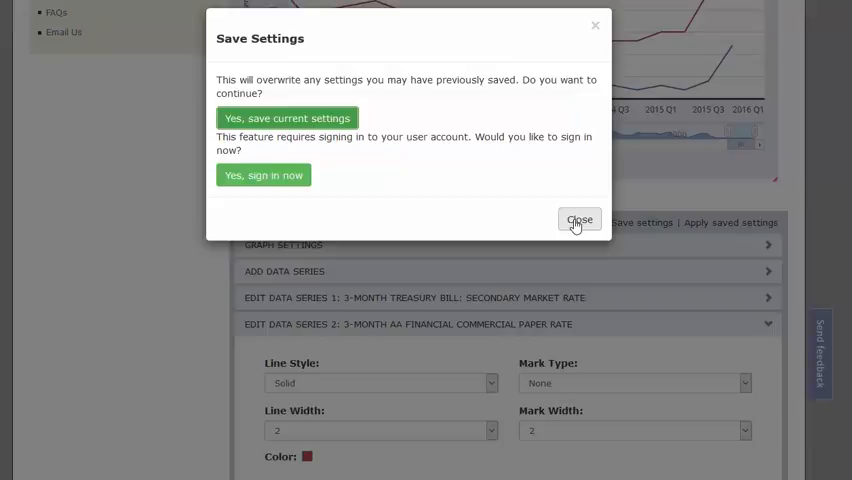
click(579, 189)
scroll(601, 260, up, 5)
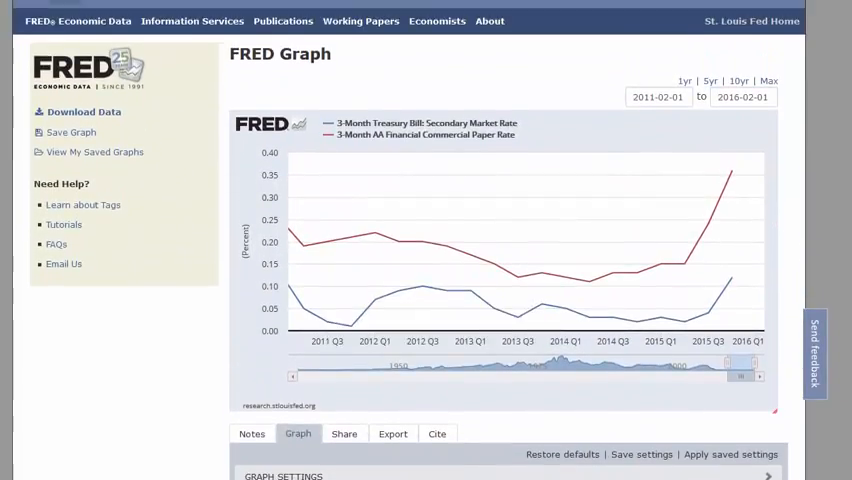
scroll(540, 420, down, 3)
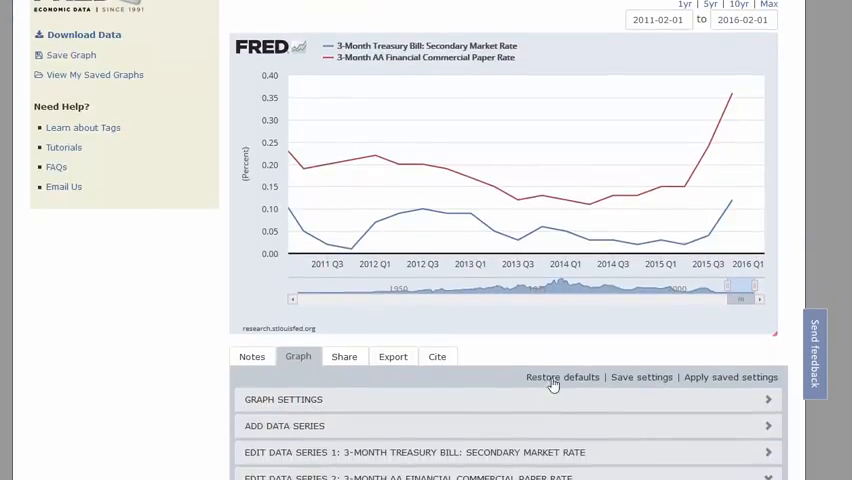
scroll(538, 378, down, 2)
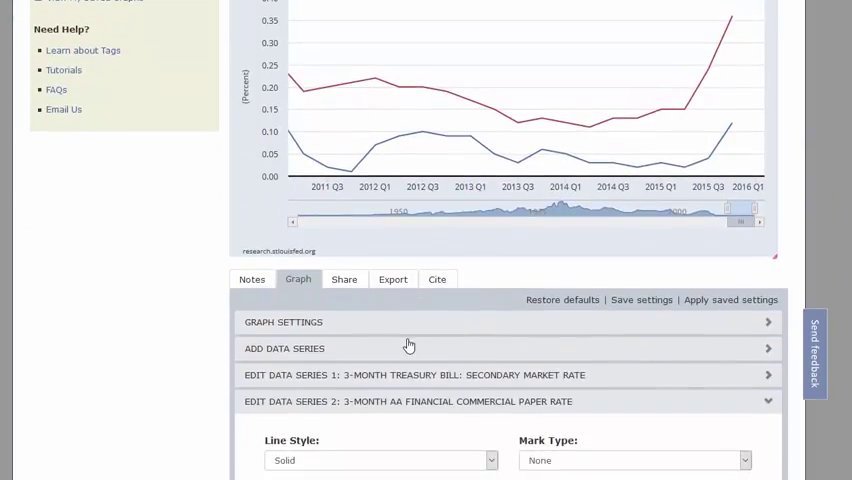
Export the graph data as an Excel file and open the download in Excel
click(393, 279)
click(302, 358)
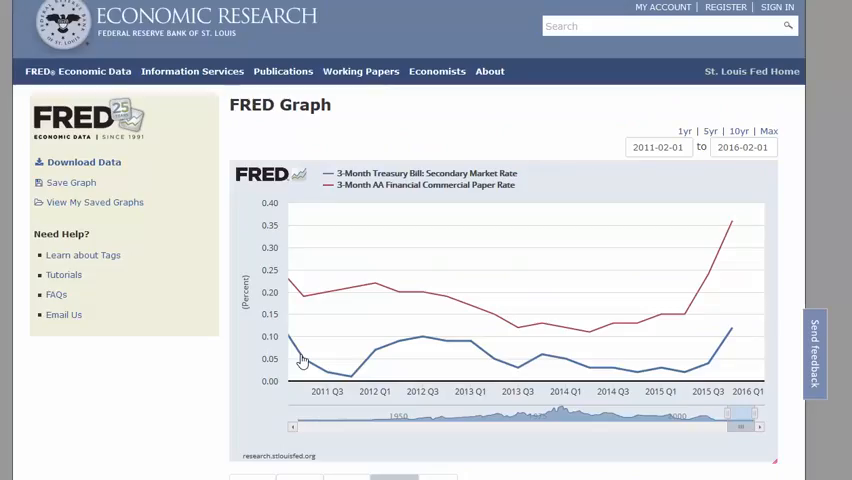
drag(20, 146, 150, 146)
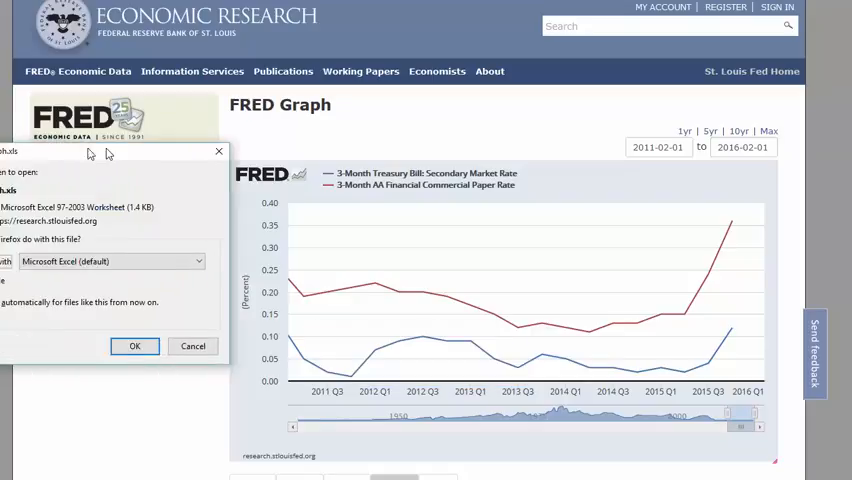
click(183, 345)
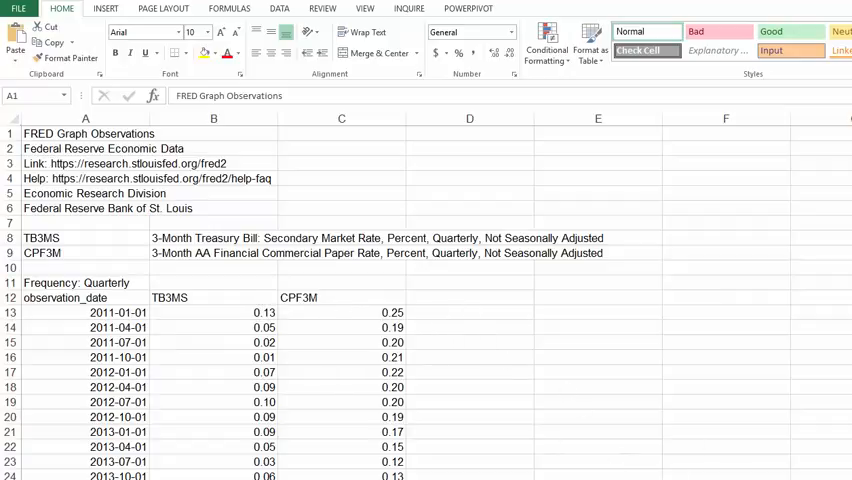
Enter the percentage-change formula =(B14-B13)/B13 in D14
click(469, 327)
text(=)
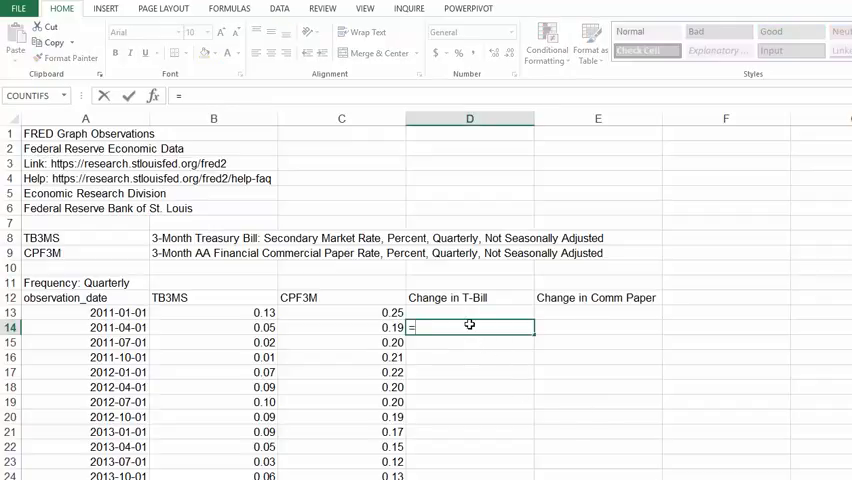
text((C14)
key(BackSpace)
key(BackSpace)
key(BackSpace)
text(B14)
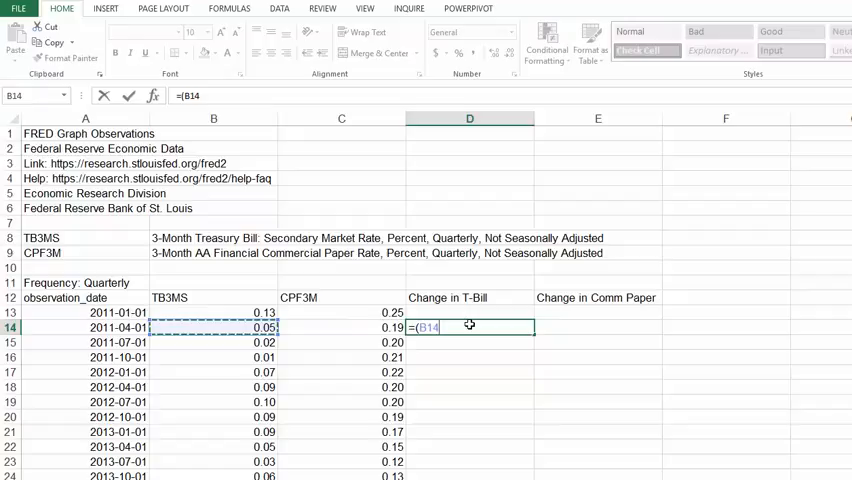
text(-B13)
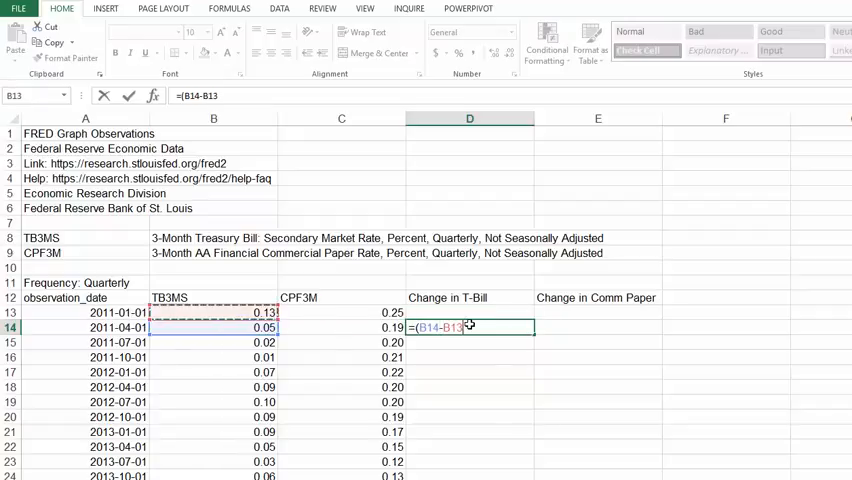
text()/)
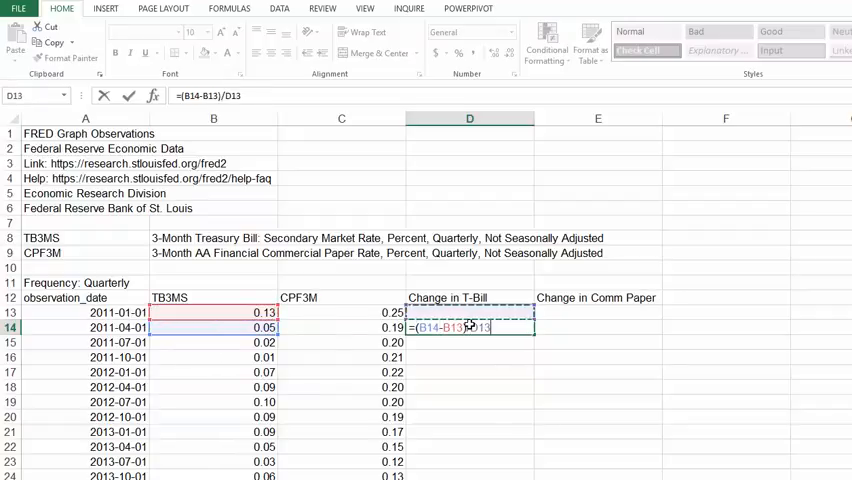
text(B13)
key(ctrl+Return)
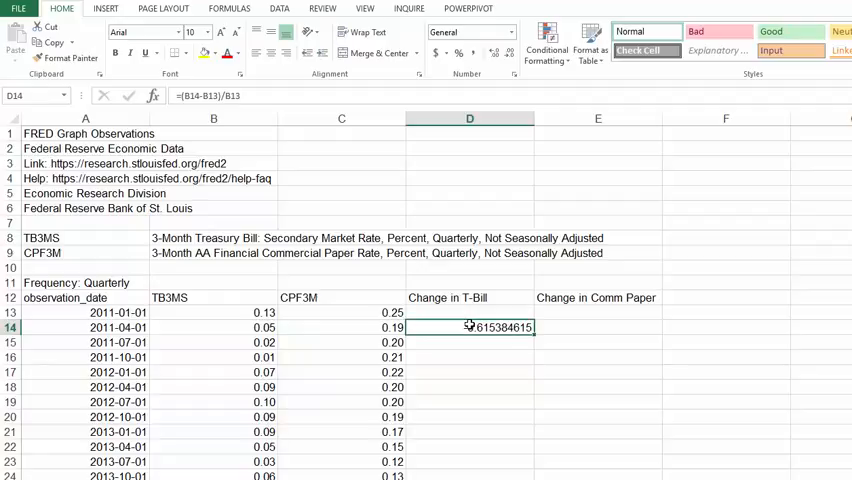
Copy the change formula across D14:E32 to fill both change columns
key(ctrl+c)
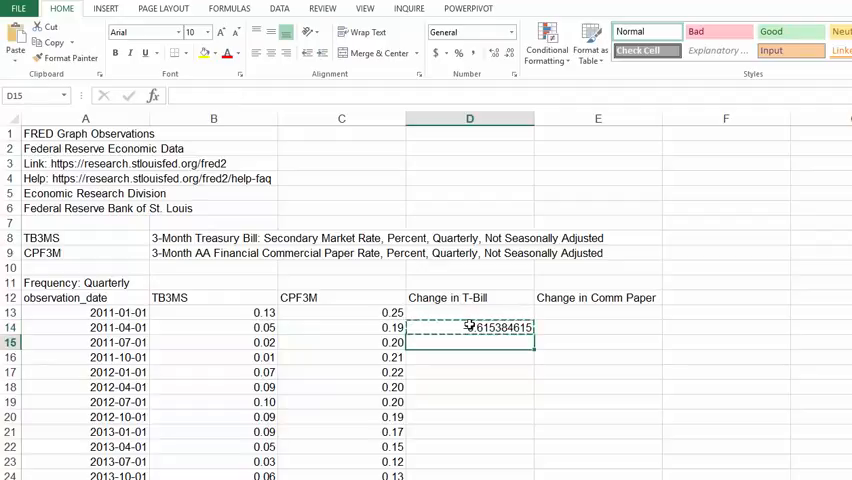
key(Down)
key(shift+Down)
key(shift+Right)
key(shift+Down)
key(shift+Down)
key(shift+Down)
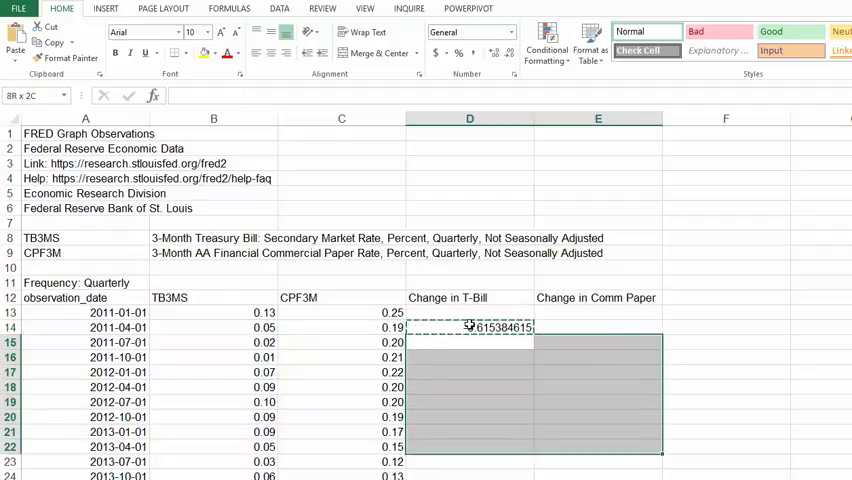
key(shift+Down)
key(shift+Down)
key(shift+Down)
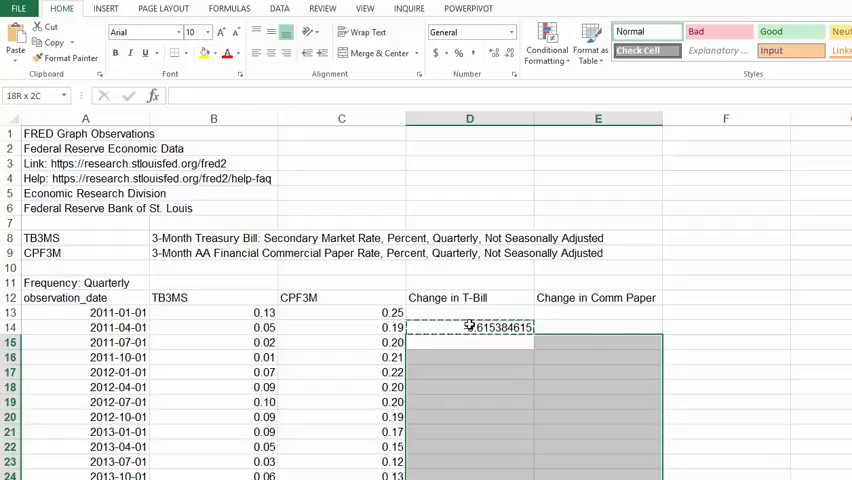
key(ctrl+v)
key(Right)
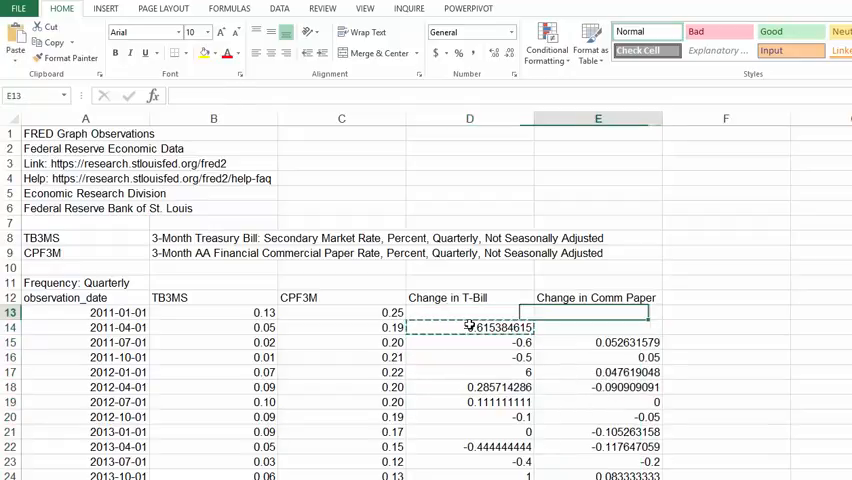
key(ctrl+v)
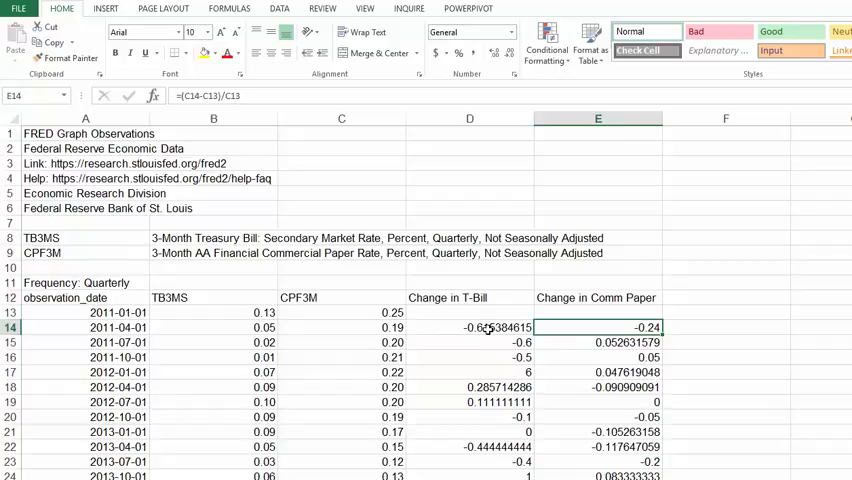
drag(490, 327, 570, 432)
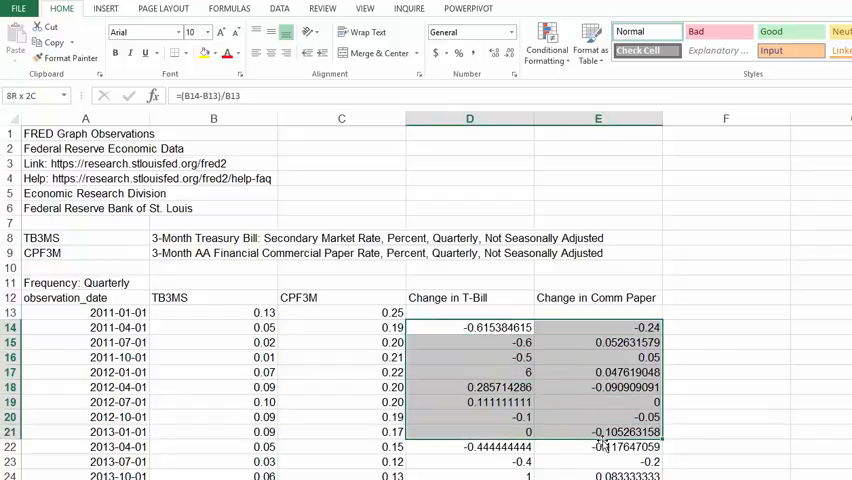
scroll(600, 400, down, 3)
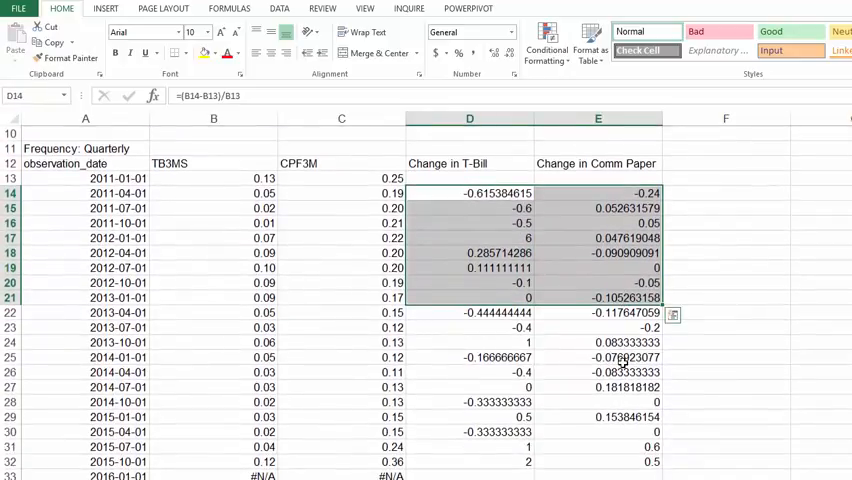
scroll(622, 360, up, 2)
scroll(622, 360, down, 2)
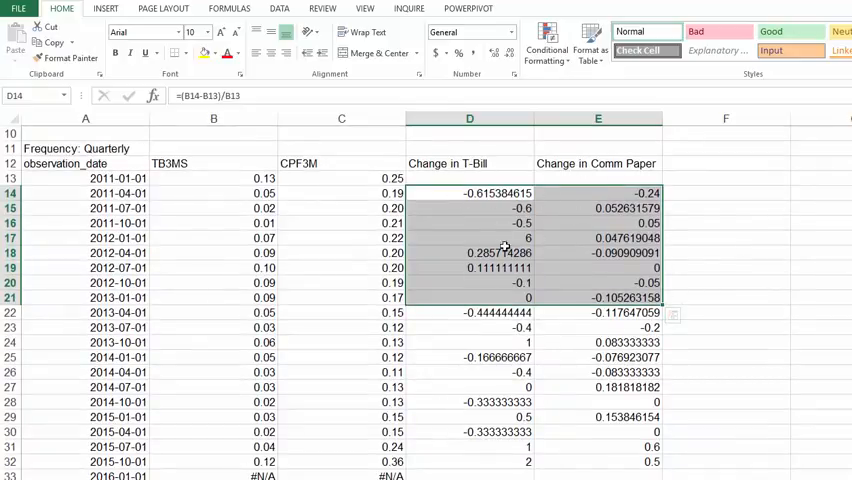
Reach the Excel Add-ins list via File > Options > Add-Ins > Go
click(469, 178)
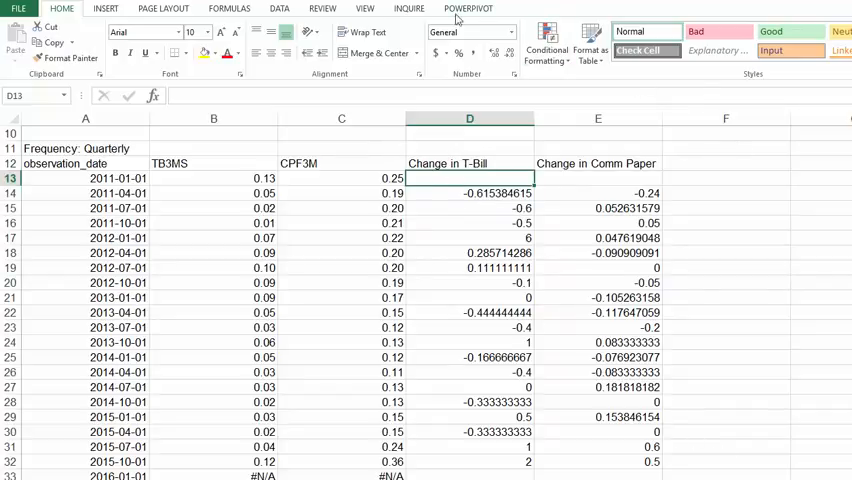
click(277, 10)
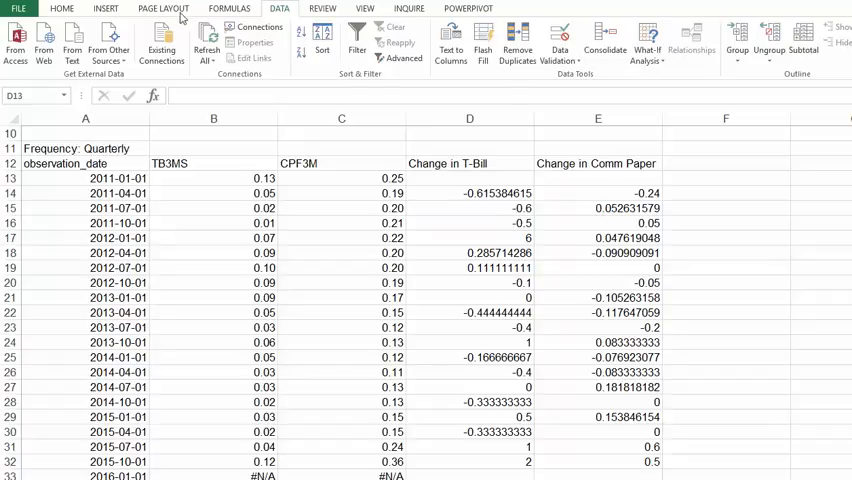
key(alt+space)
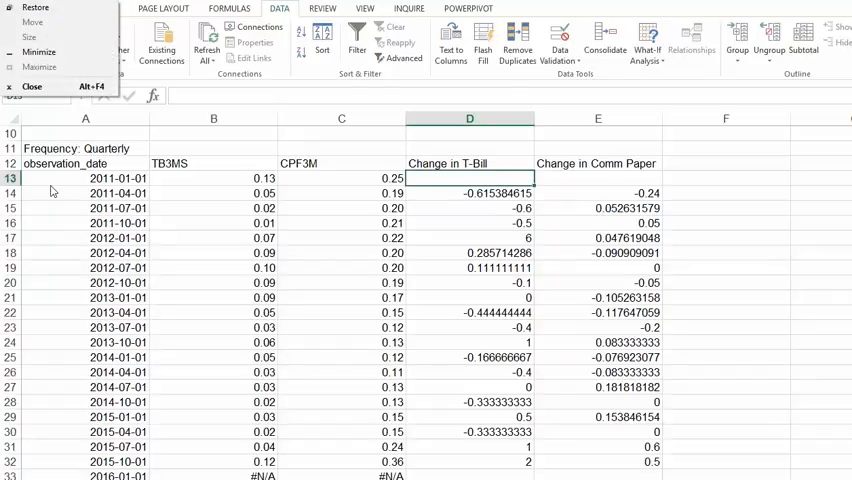
click(55, 192)
click(18, 8)
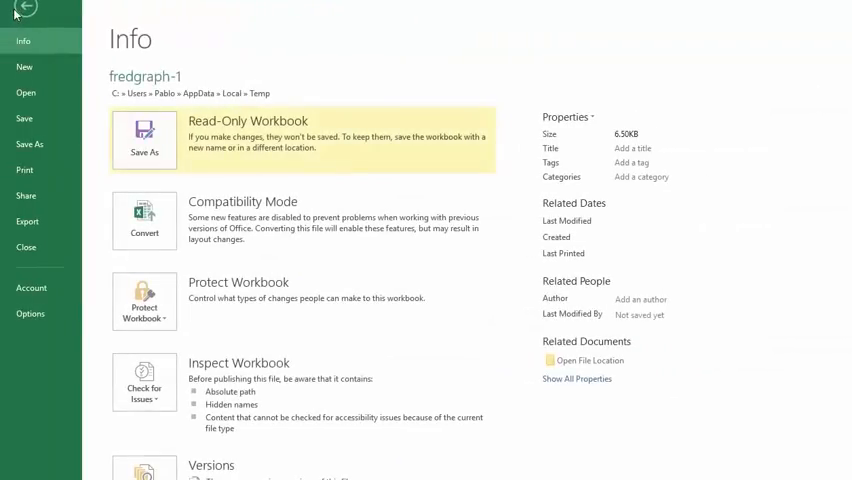
click(45, 289)
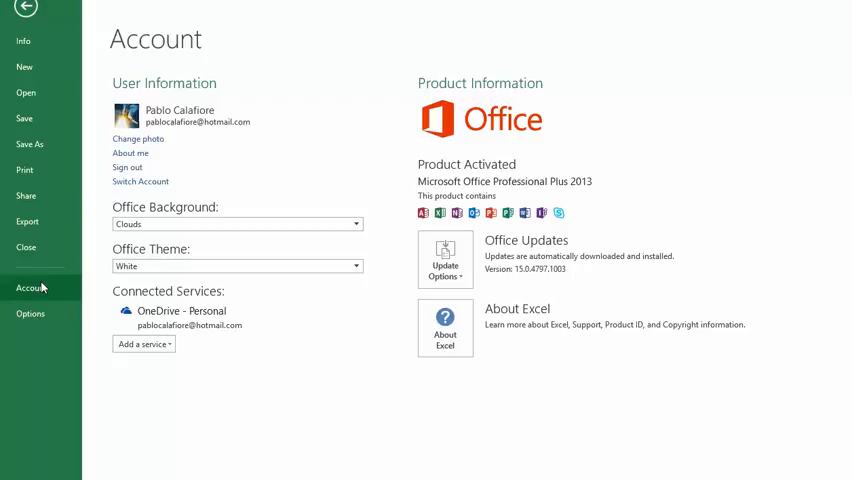
click(31, 313)
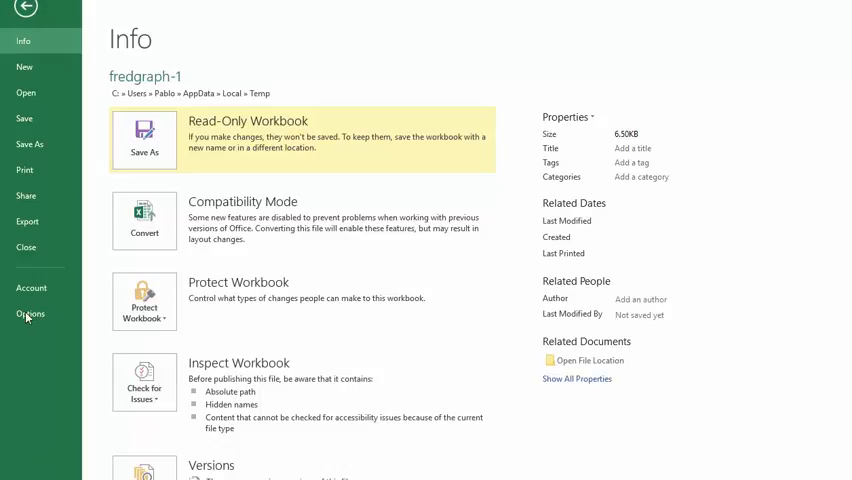
click(30, 314)
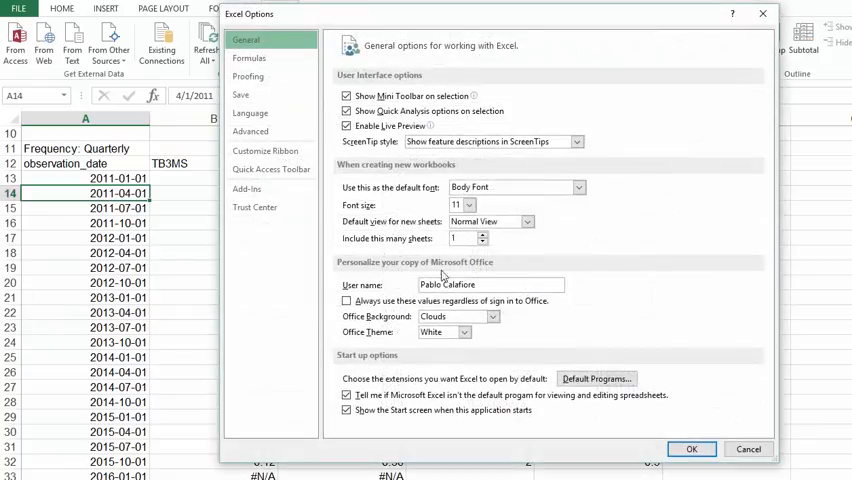
click(250, 191)
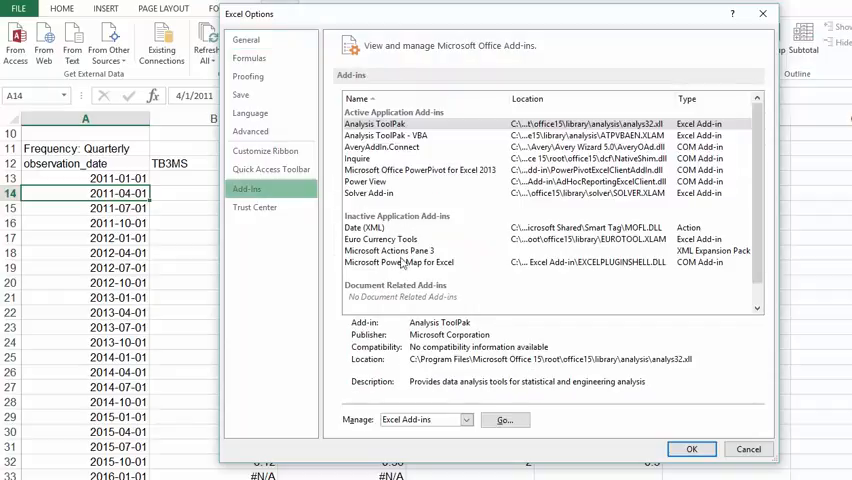
click(505, 420)
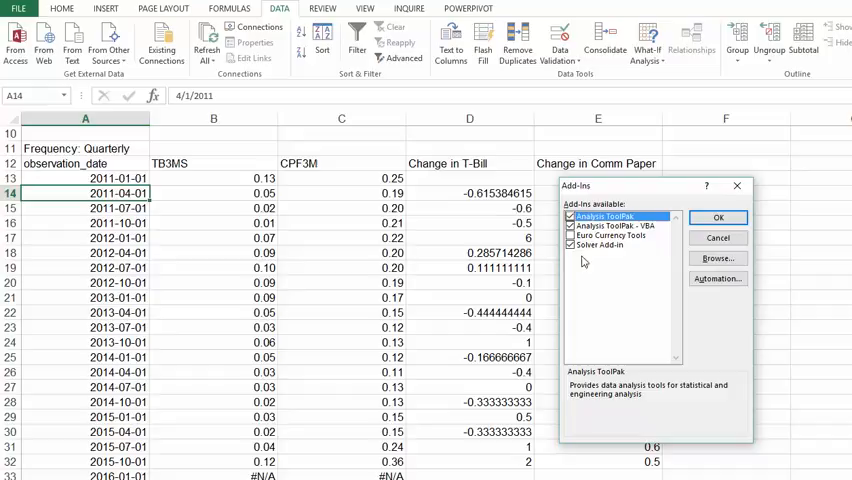
Enable the Analysis ToolPak and choose Regression from Data Analysis
click(718, 217)
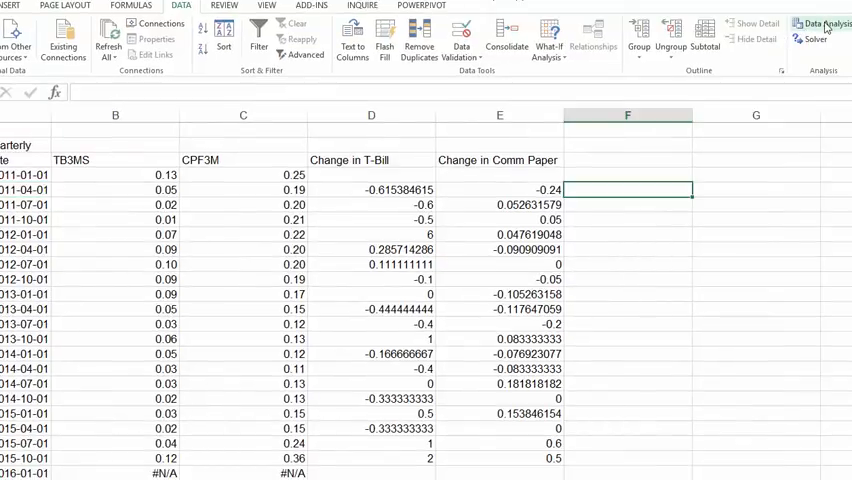
click(826, 24)
scroll(515, 290, down, 3)
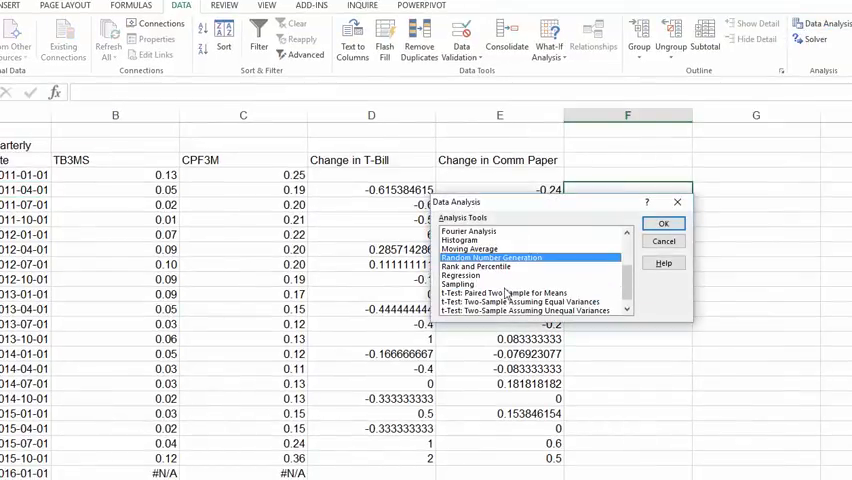
click(463, 275)
click(662, 226)
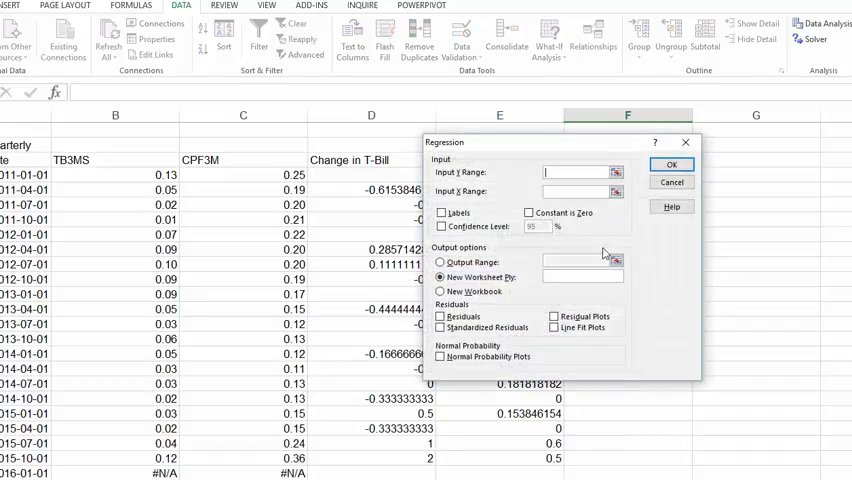
Run the regression with Y range E14:E32, X range D14:D32, labels ticked, output on a new sheet
click(616, 172)
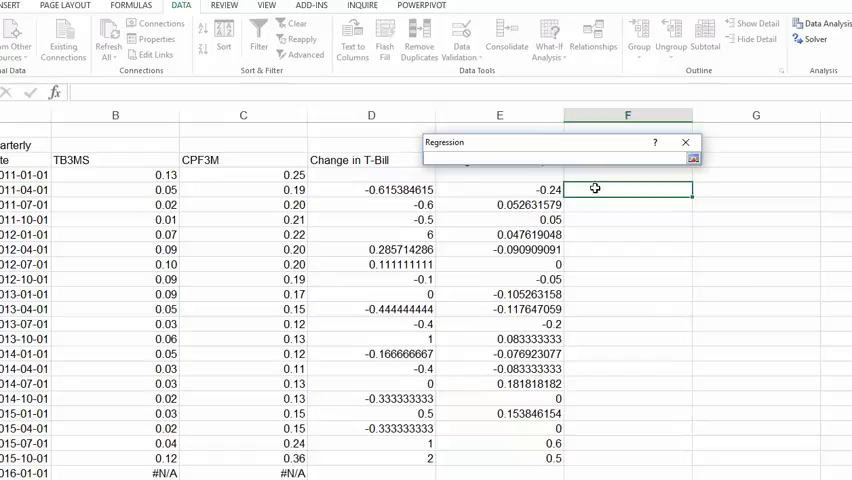
drag(545, 143, 559, 93)
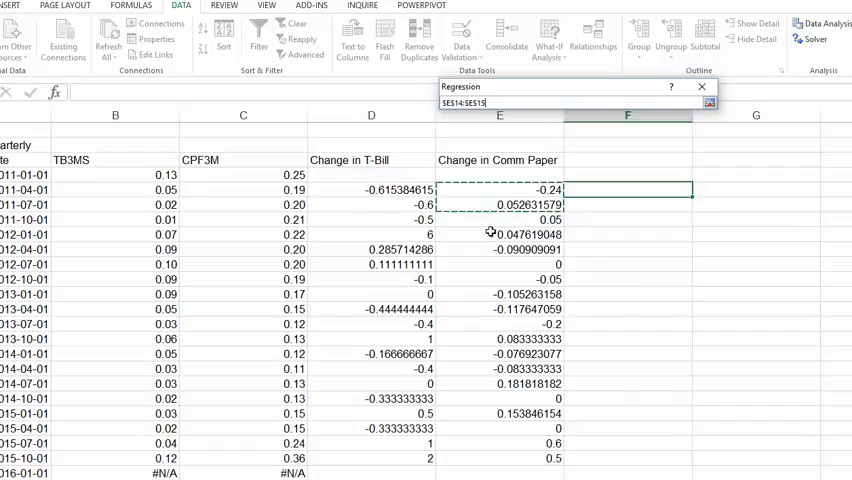
drag(490, 232, 500, 458)
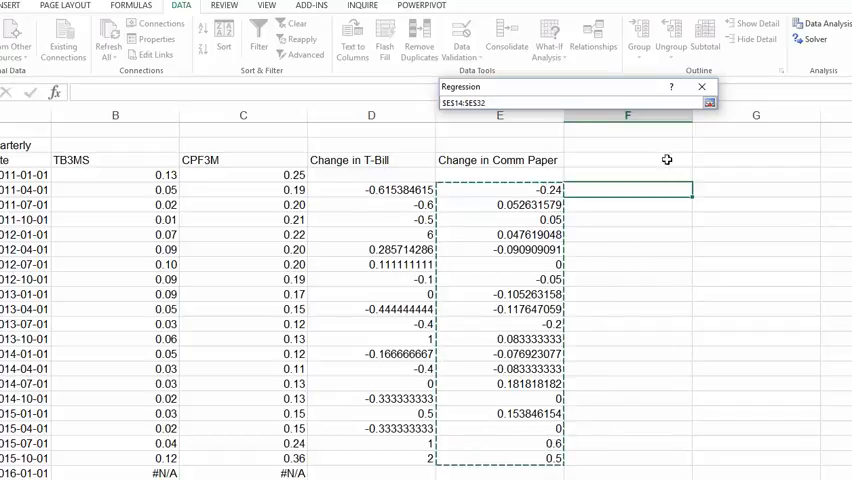
click(710, 105)
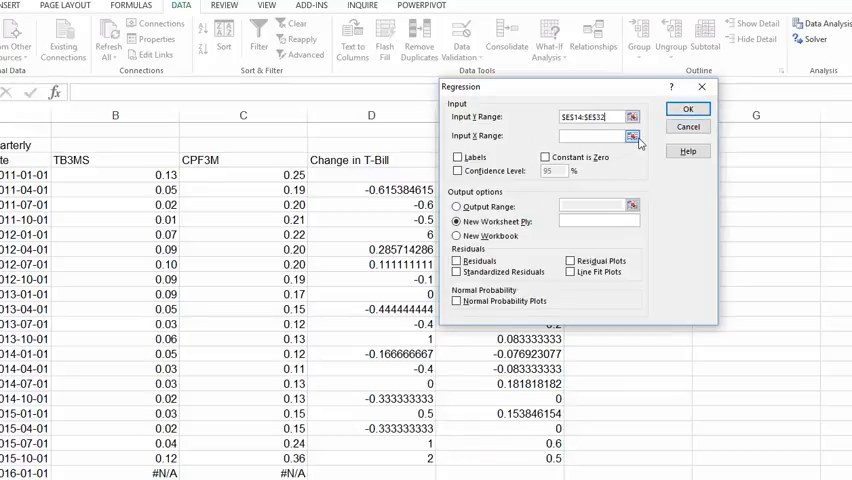
click(632, 136)
drag(398, 188, 390, 456)
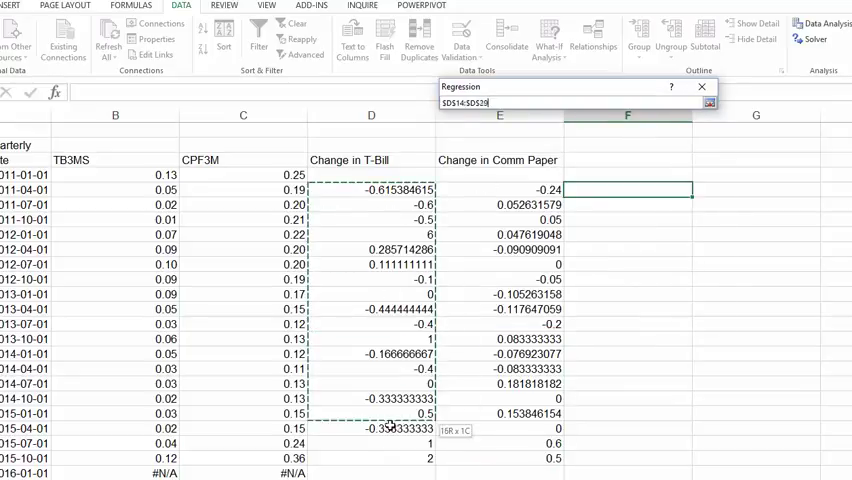
click(710, 103)
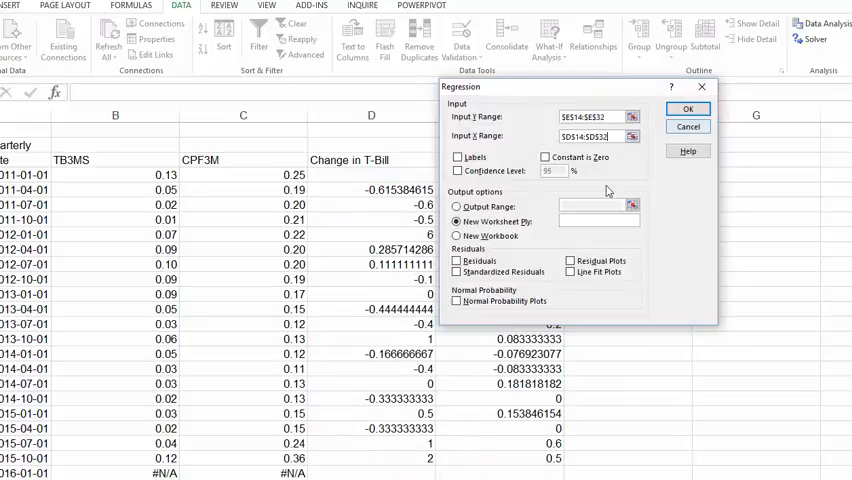
click(459, 157)
text(Regression)
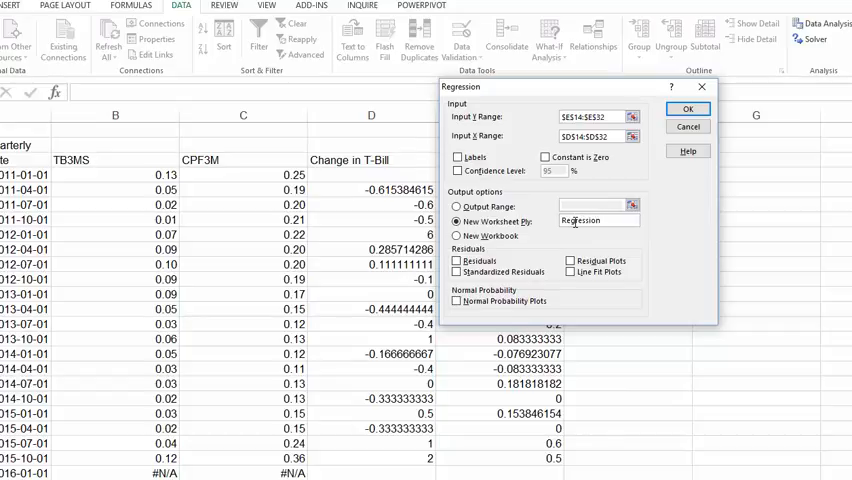
key(Return)
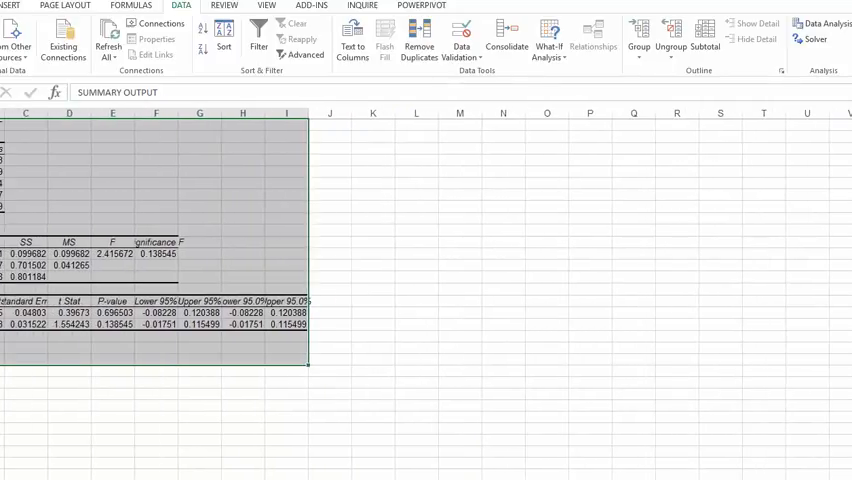
Move the summary output to column D and widen that column so labels show fully
drag(307, 362, 338, 373)
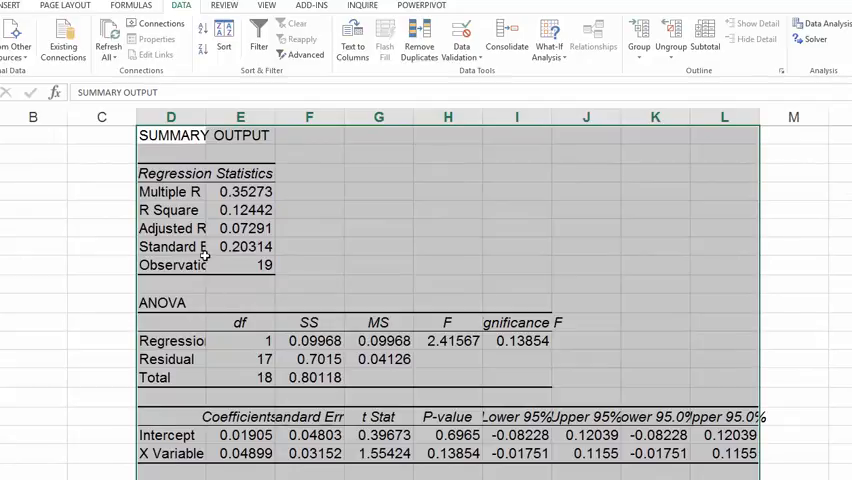
click(172, 264)
double_click(205, 118)
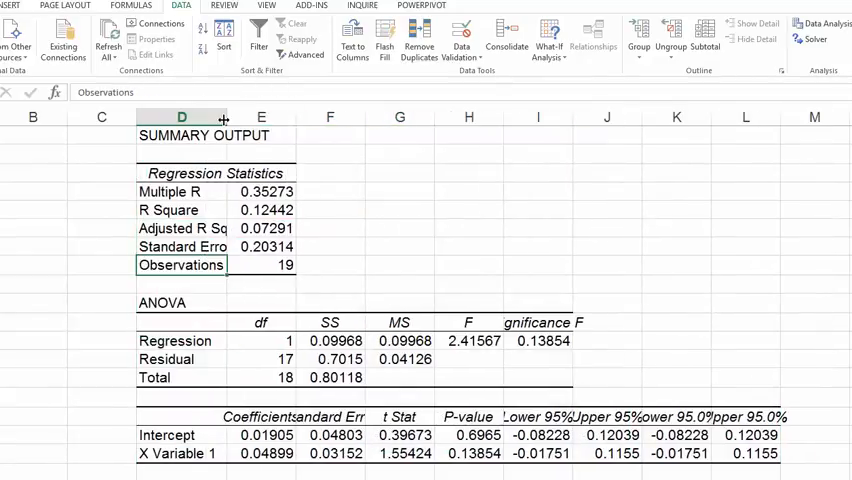
drag(223, 118, 283, 119)
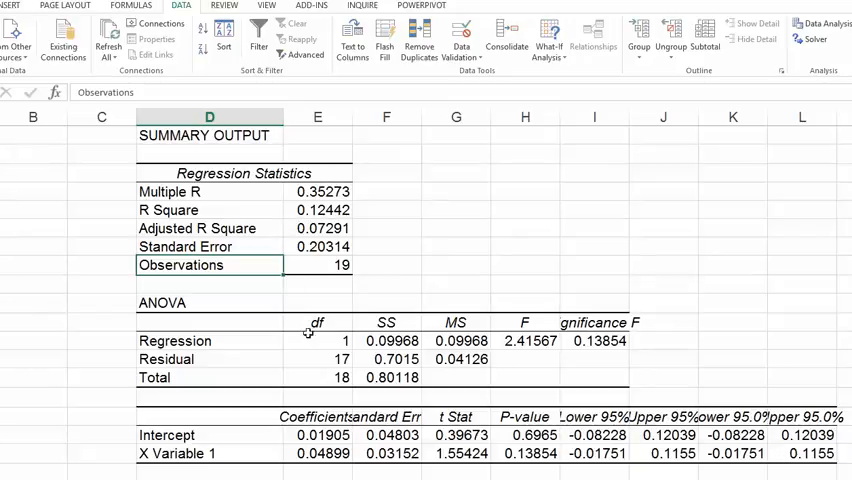
Relabel X Variable 1 as 'T-Bill rate changes' in the coefficient table
click(318, 453)
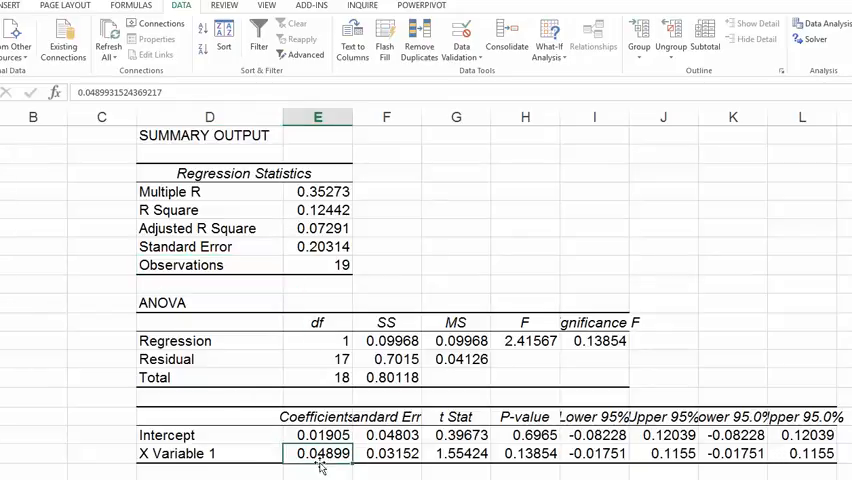
click(213, 454)
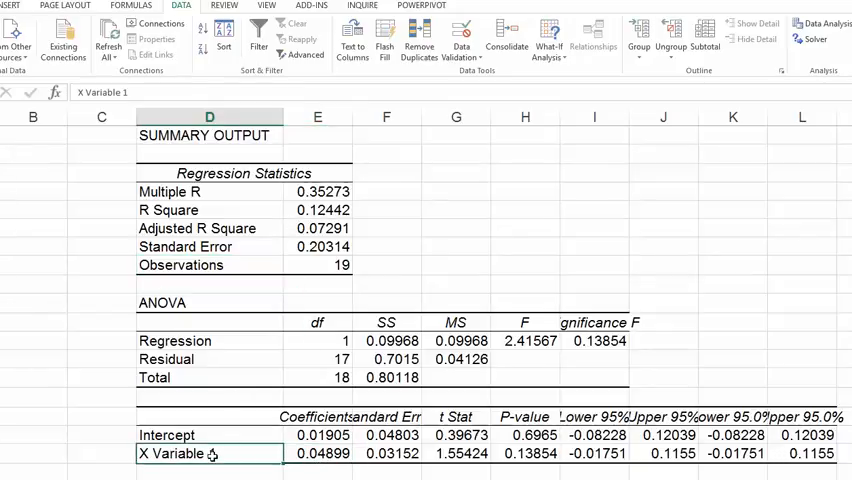
text(T-Bill)
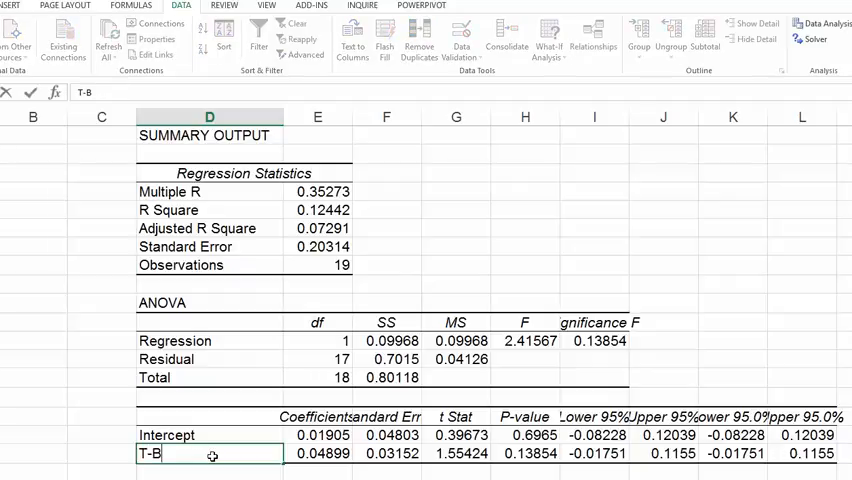
text( rate chang)
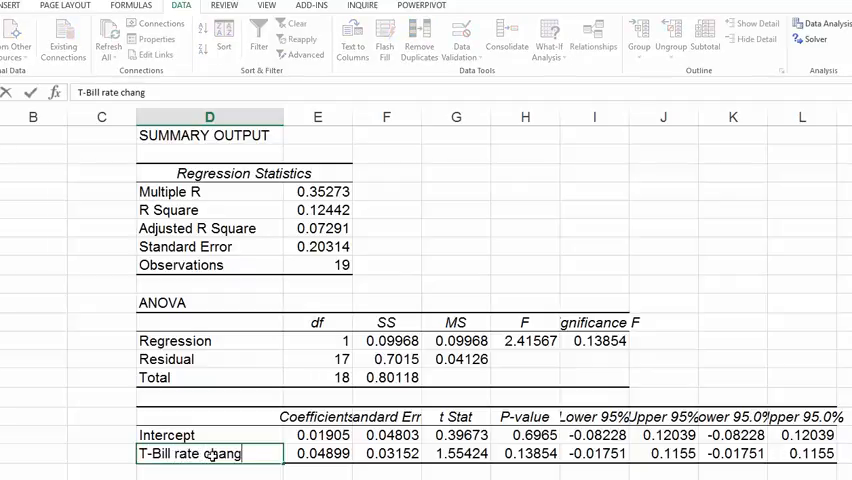
text(es)
key(Return)
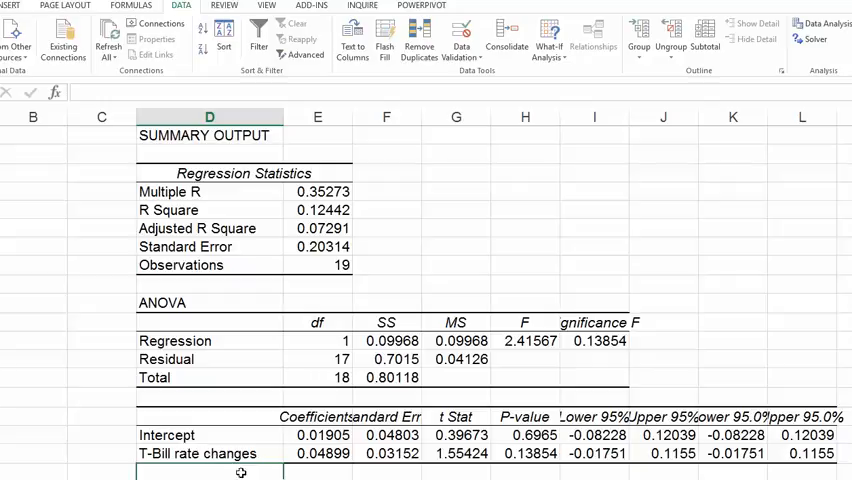
click(228, 434)
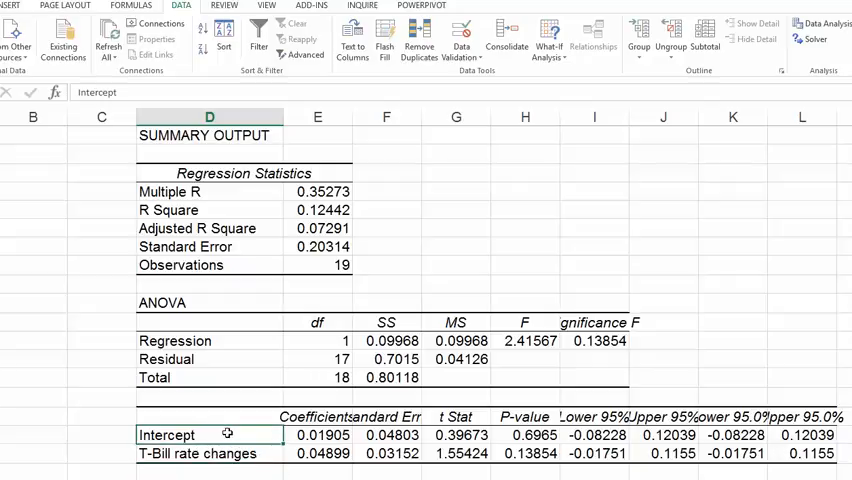
click(443, 191)
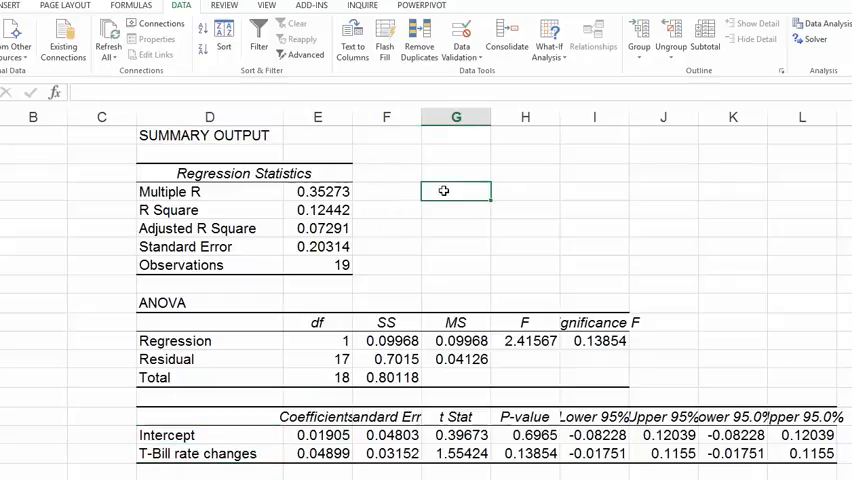
text(=)
key(Escape)
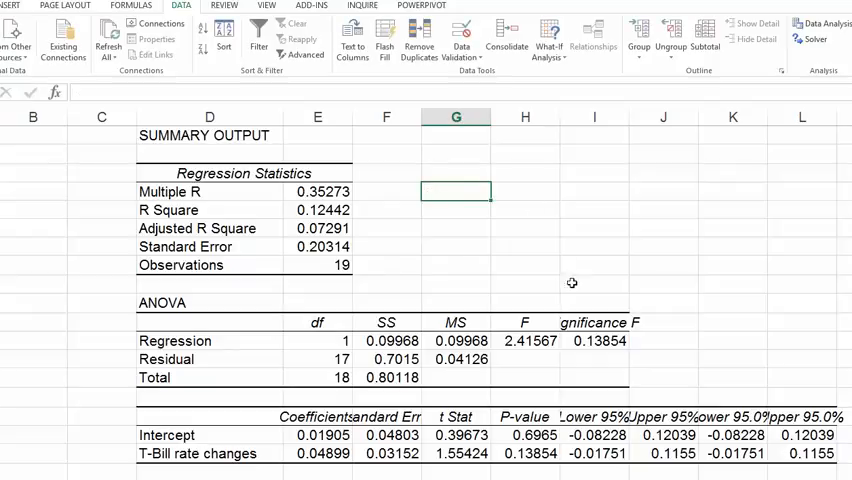
Review y = a + b*x and the worded equation against slope 0.04899 and p-value 0.13854
click(460, 158)
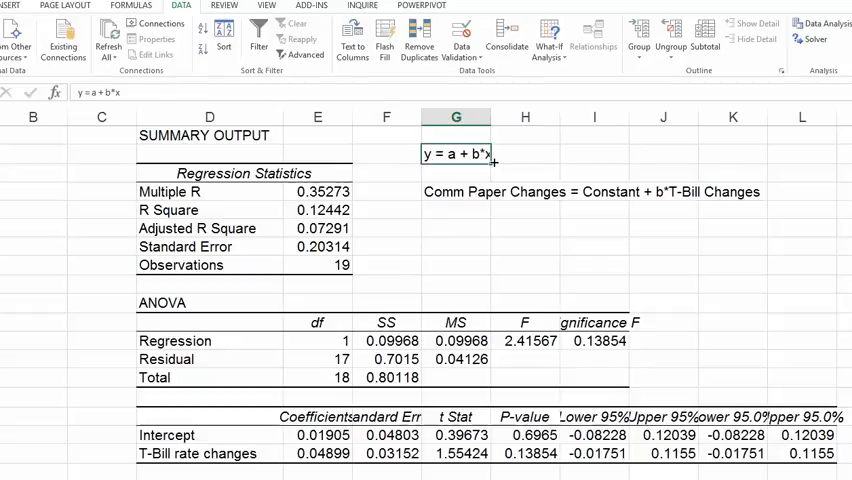
click(480, 180)
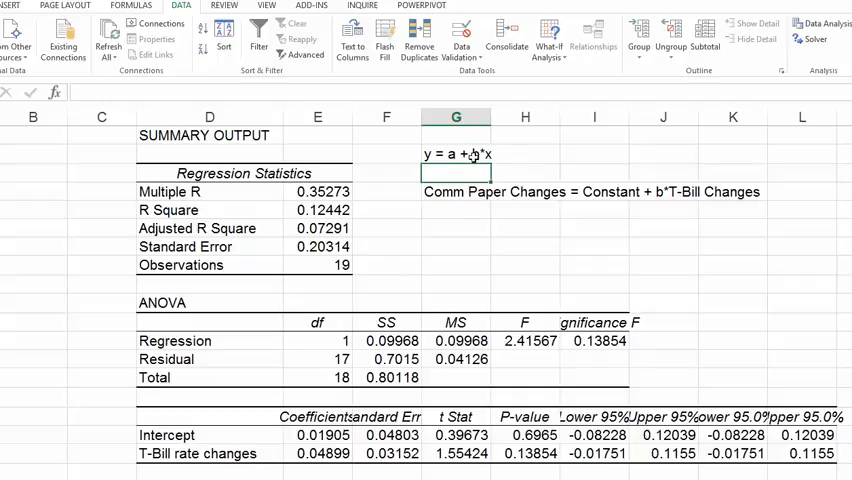
click(460, 192)
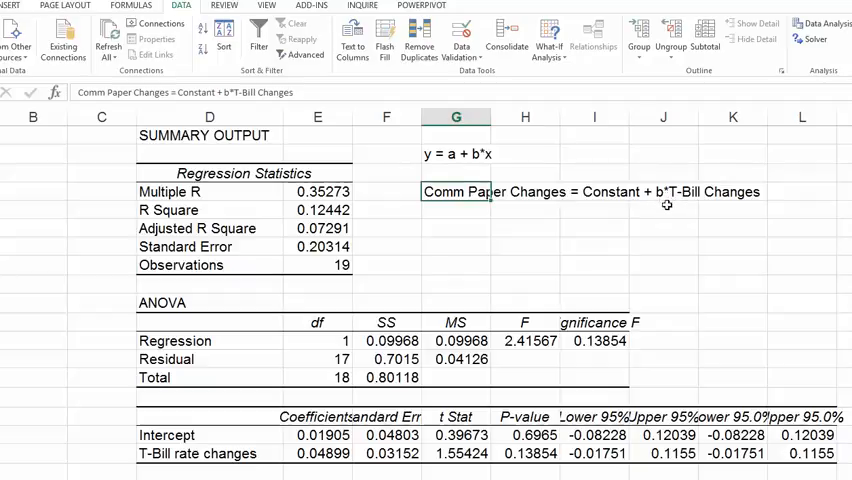
click(322, 453)
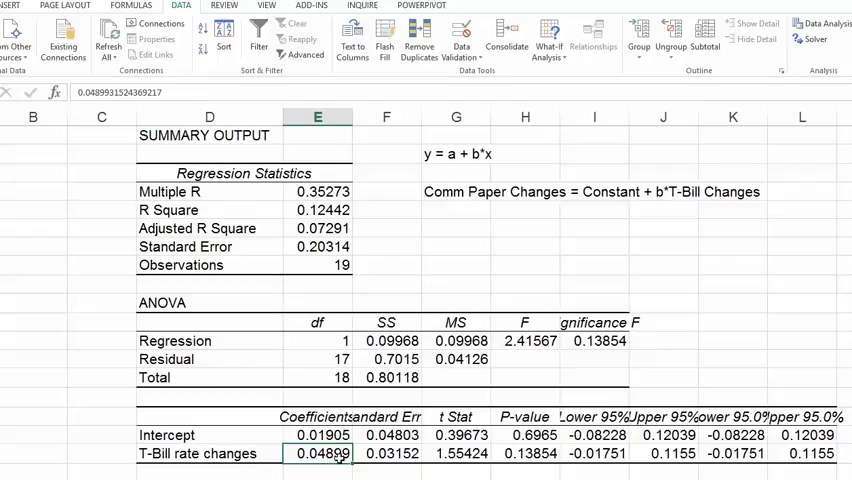
click(520, 454)
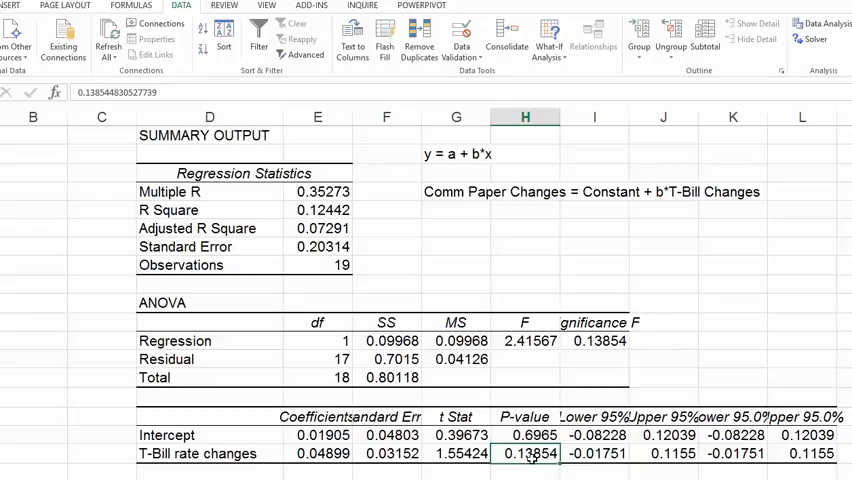
click(200, 455)
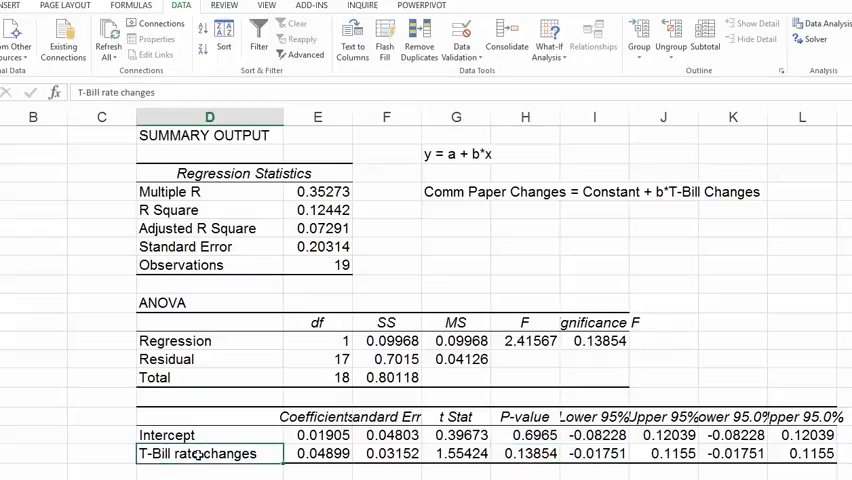
click(489, 195)
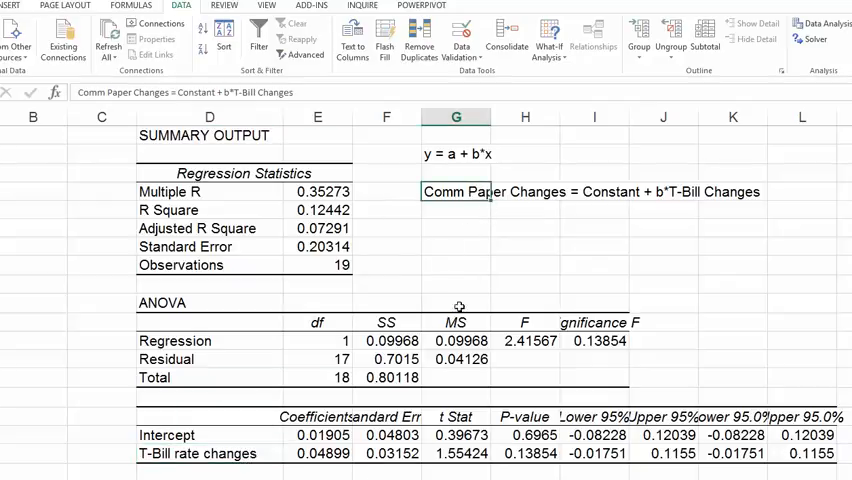
Widen the Lower 95% and Upper 95% columns to show more digits of the slope's limits
click(596, 455)
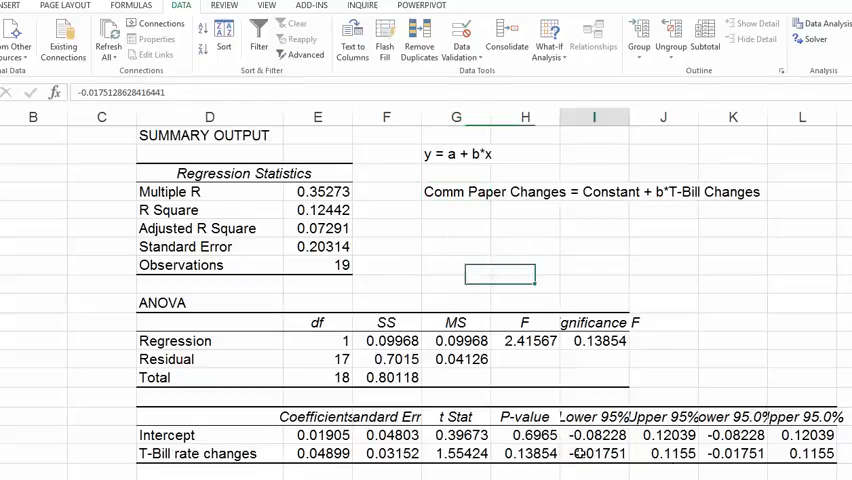
click(668, 455)
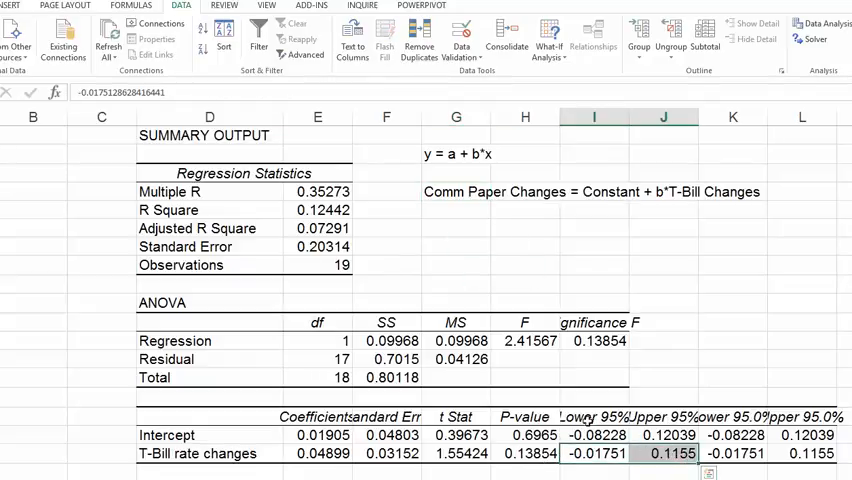
drag(629, 117, 637, 117)
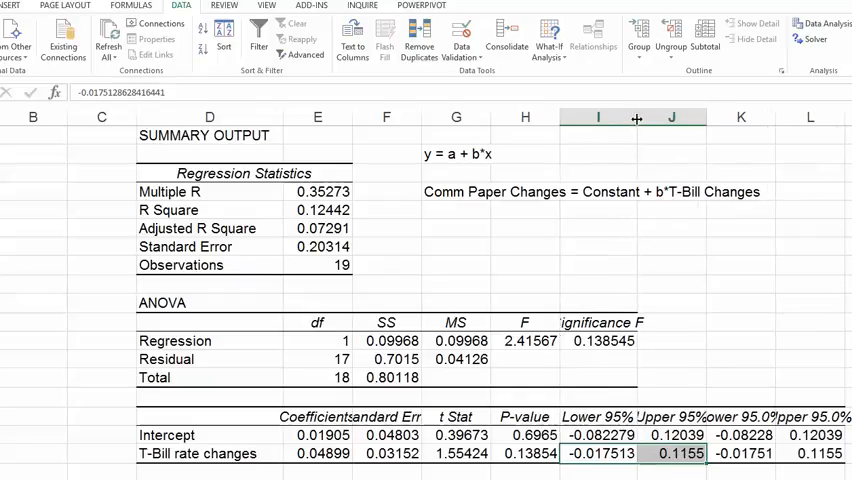
drag(698, 117, 719, 117)
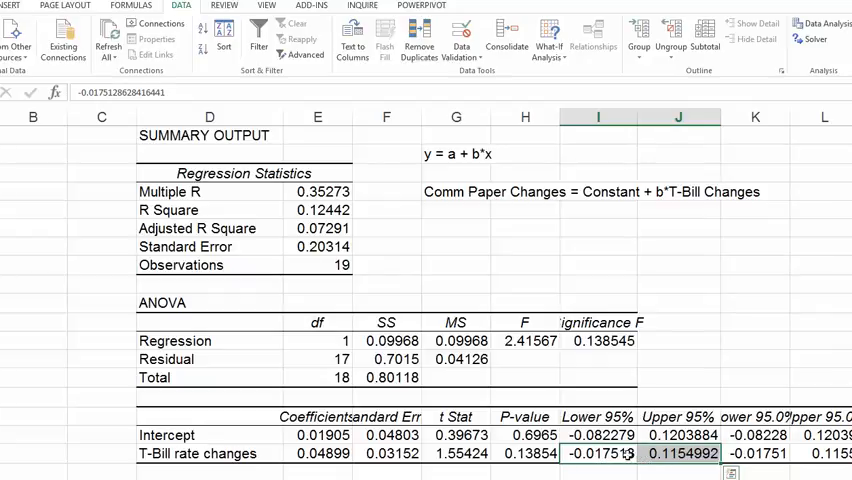
click(333, 456)
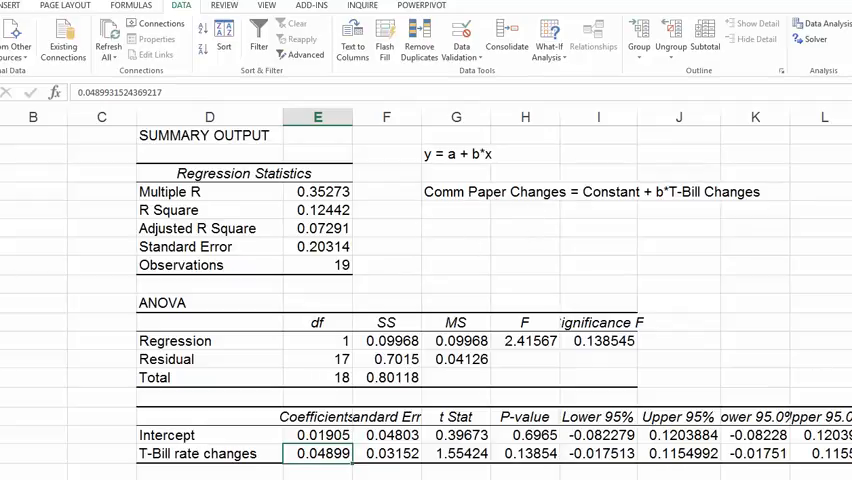
Check the fitted equation against slope 0.04899 and its t statistic 1.55424
click(450, 232)
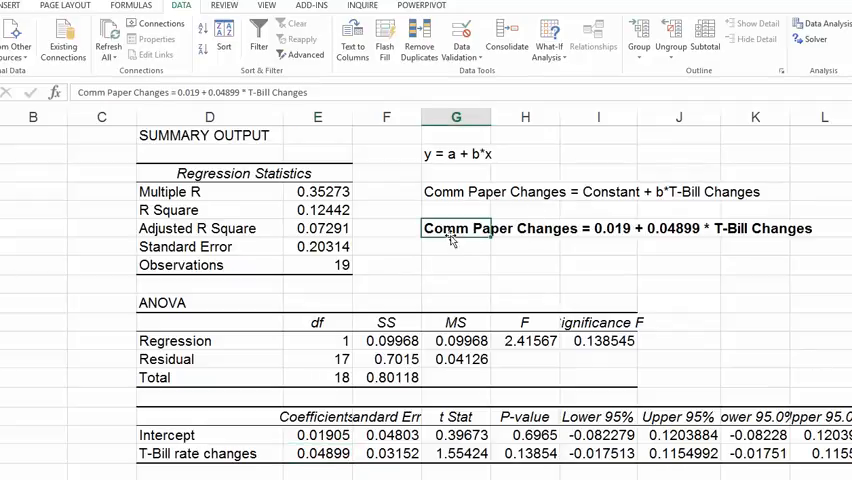
click(326, 454)
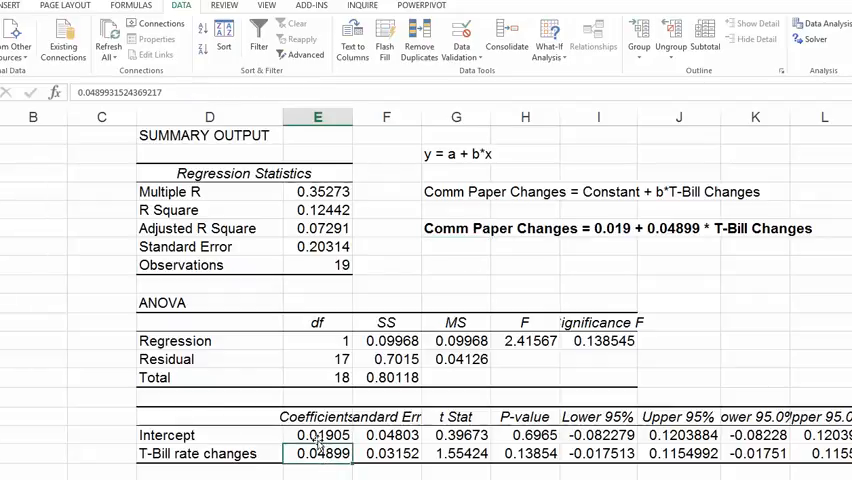
click(455, 230)
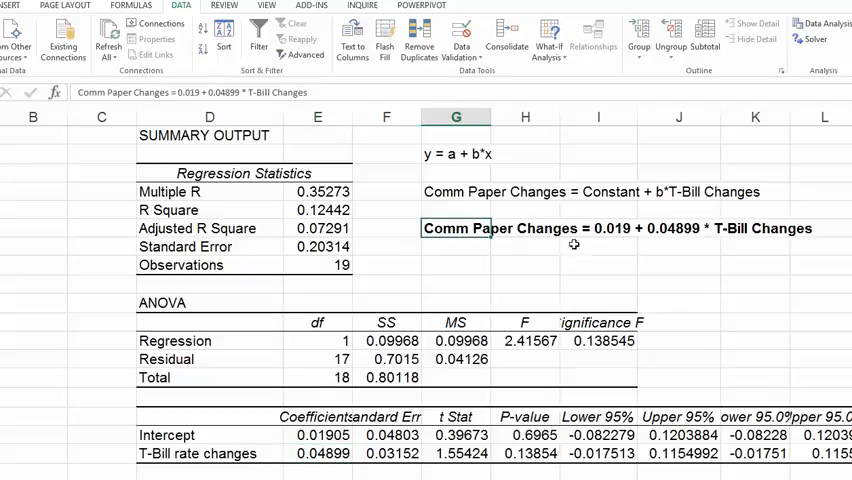
click(462, 454)
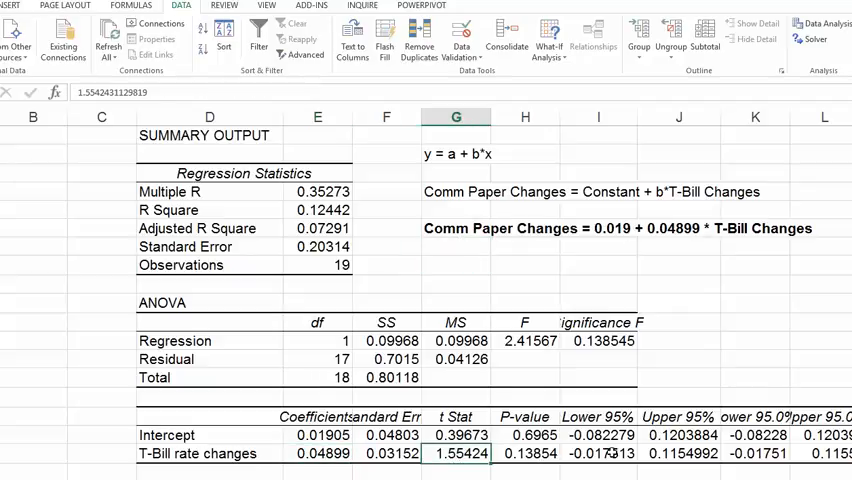
click(160, 454)
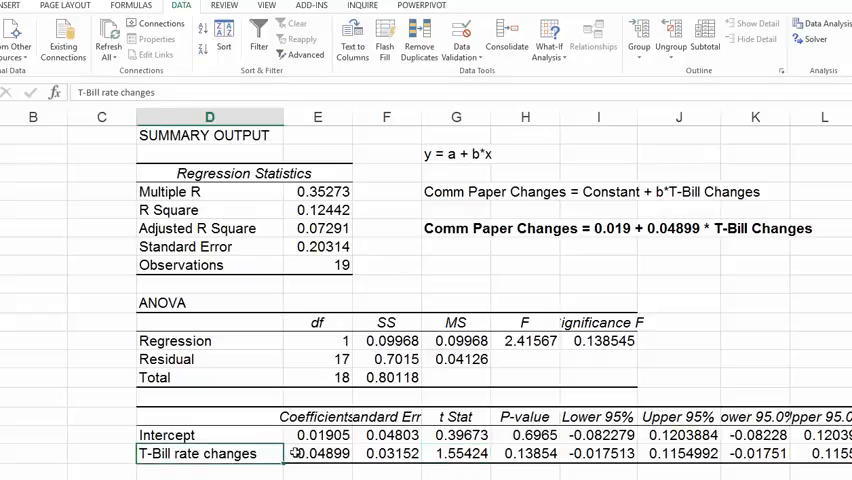